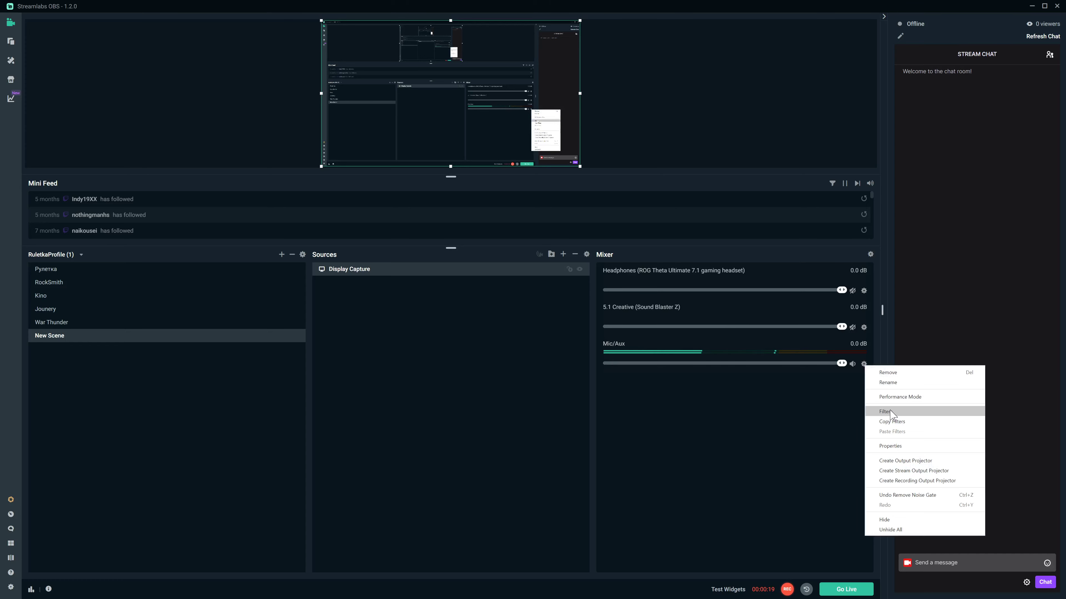
Step: Open the filters of the Mic/Aux source and add a Noise Gate filter with its default name
{"action": "left_click", "coordinate": [889, 412]}
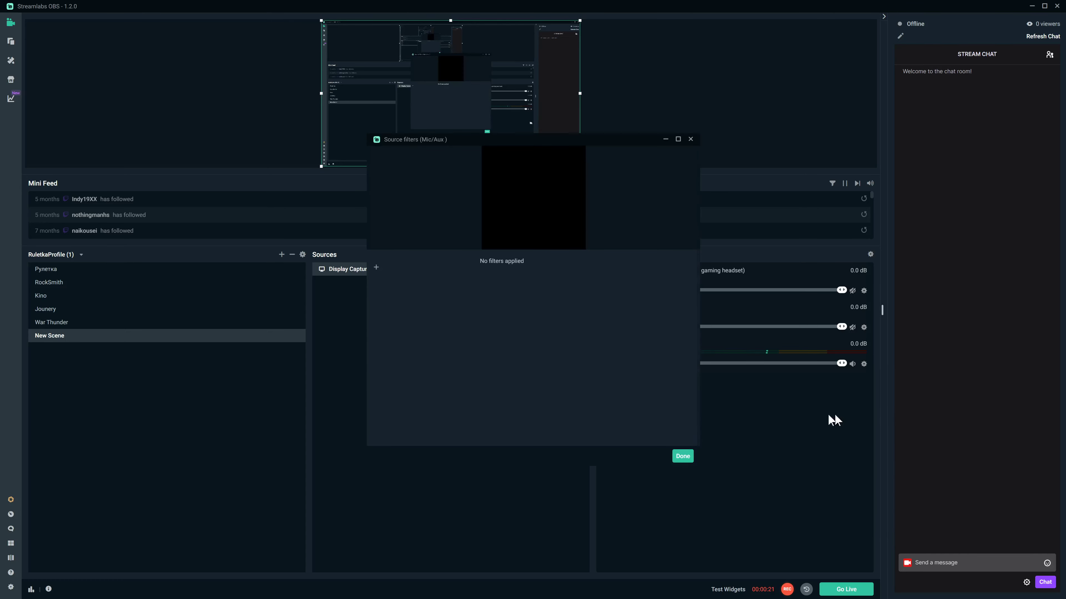
{"action": "left_click_drag", "start_coordinate": [524, 143], "coordinate": [386, 197]}
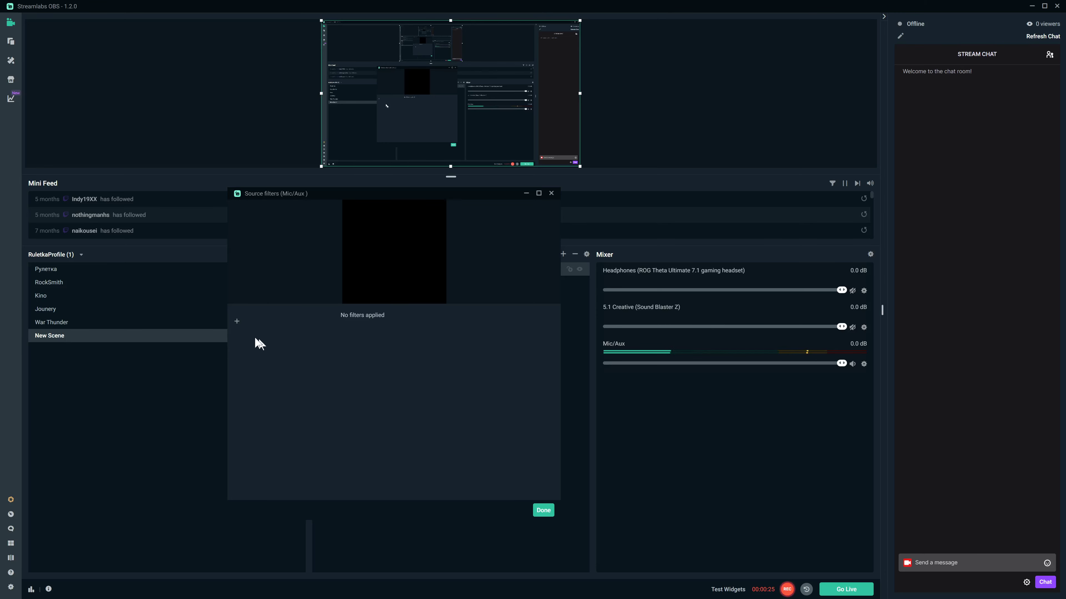
{"action": "left_click", "coordinate": [237, 325]}
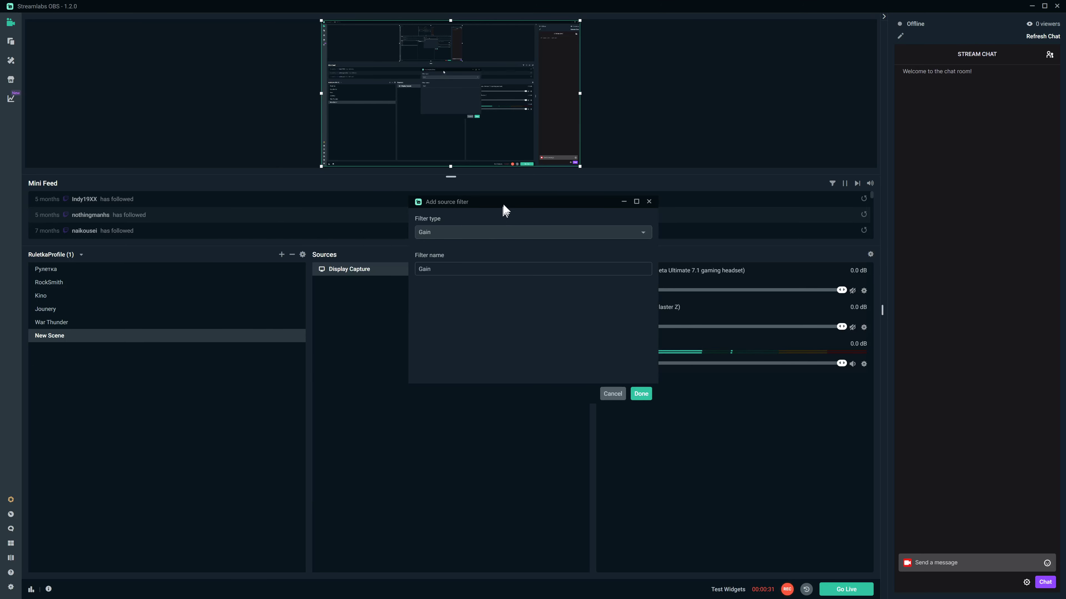
{"action": "left_click_drag", "start_coordinate": [506, 210], "coordinate": [352, 289]}
{"action": "left_click", "coordinate": [308, 310]}
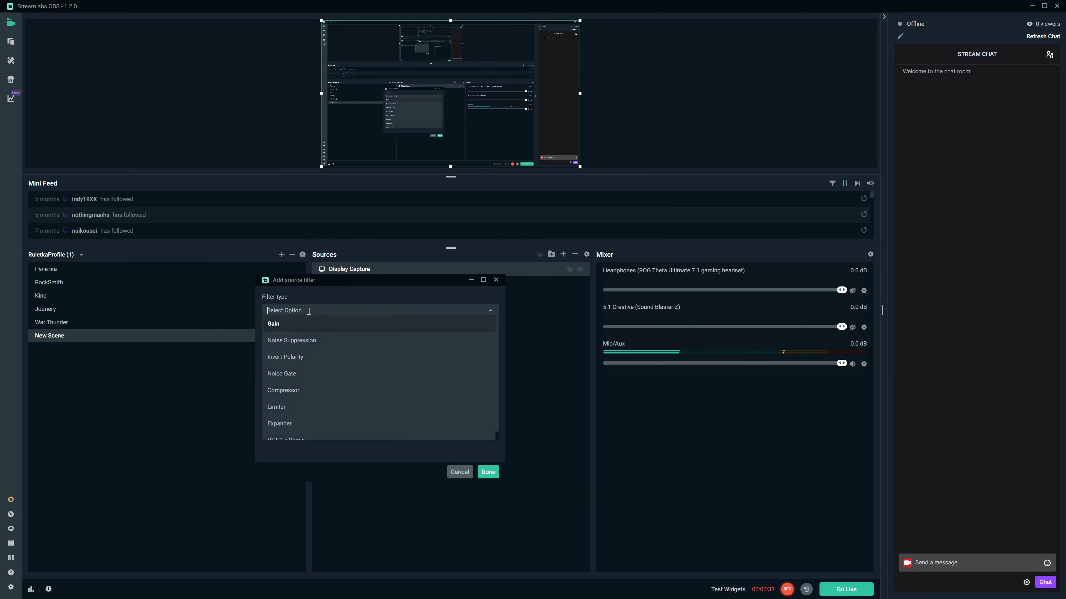
{"action": "left_click", "coordinate": [338, 377]}
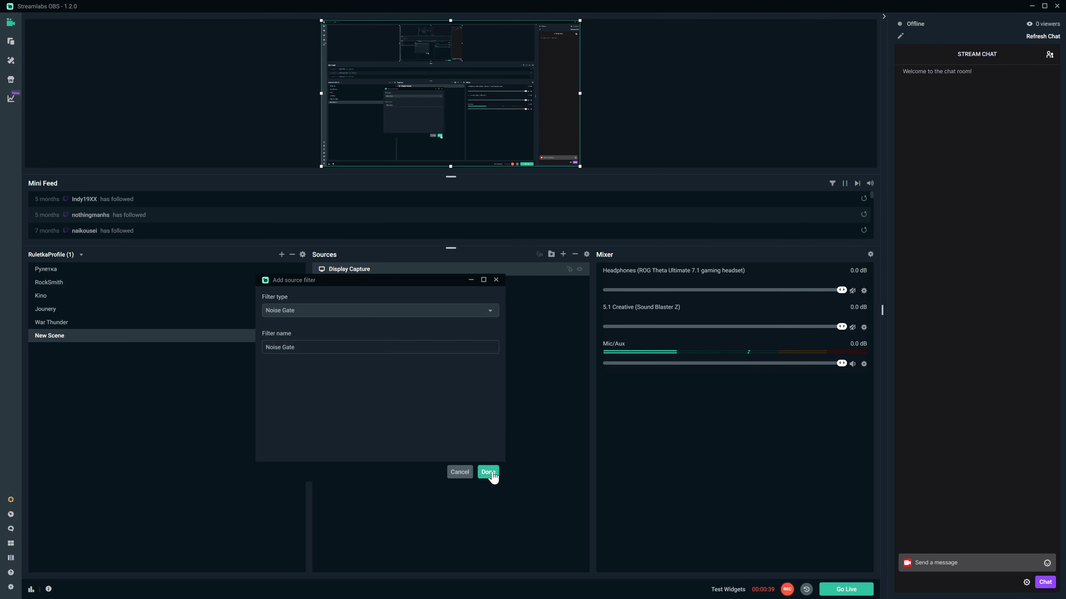
{"action": "left_click", "coordinate": [488, 473]}
{"action": "left_click_drag", "start_coordinate": [555, 147], "coordinate": [402, 209]}
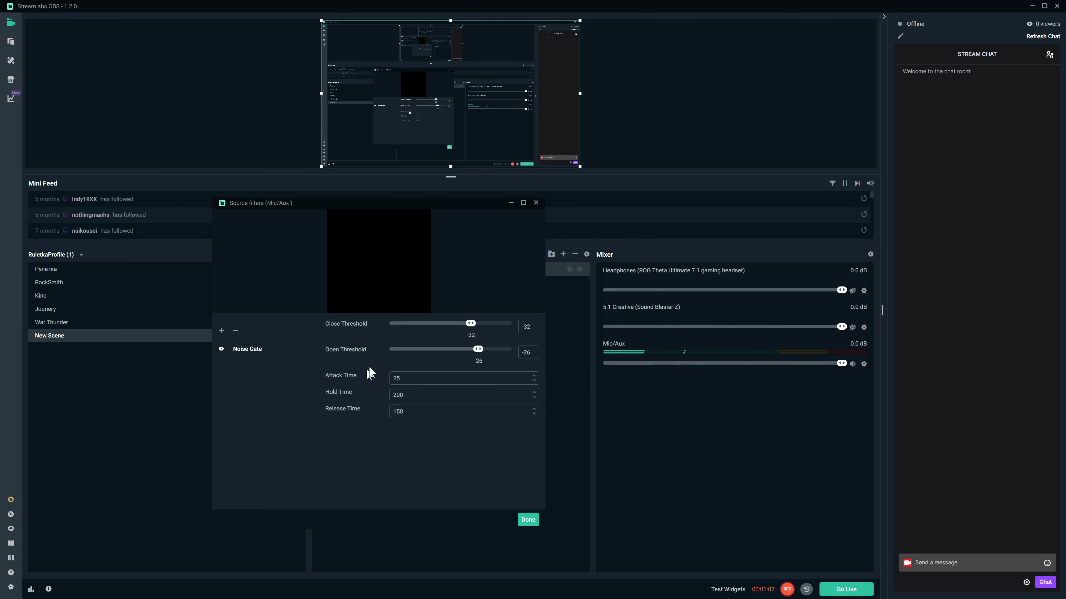
Step: Try the noise gate thresholds at -76 open and -96 close, and raise them to -41 open and -45 close
{"action": "left_click_drag", "start_coordinate": [477, 349], "coordinate": [415, 353]}
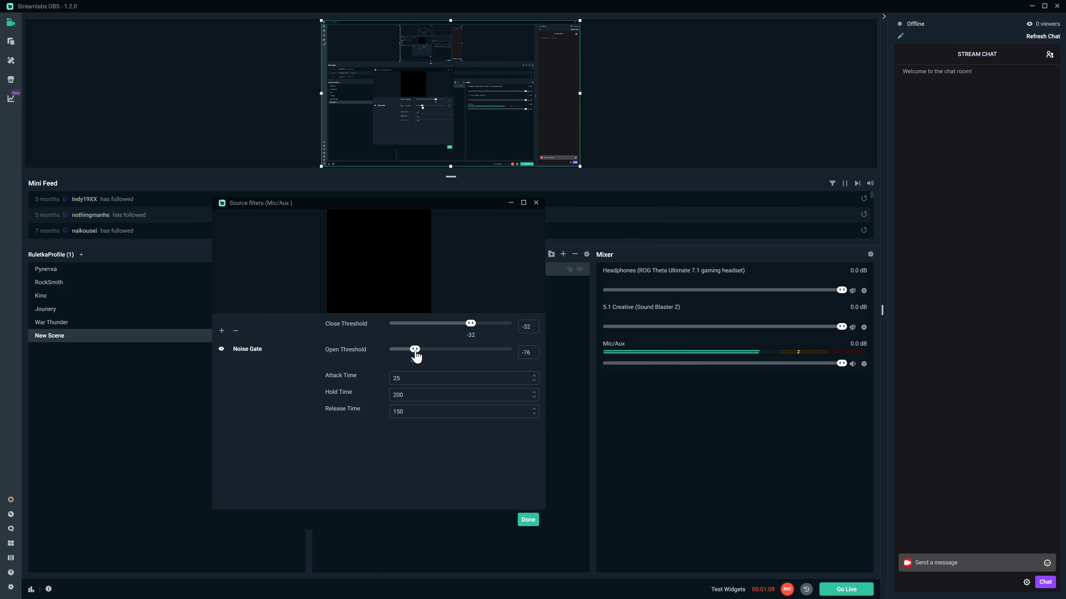
{"action": "left_click_drag", "start_coordinate": [470, 323], "coordinate": [390, 329]}
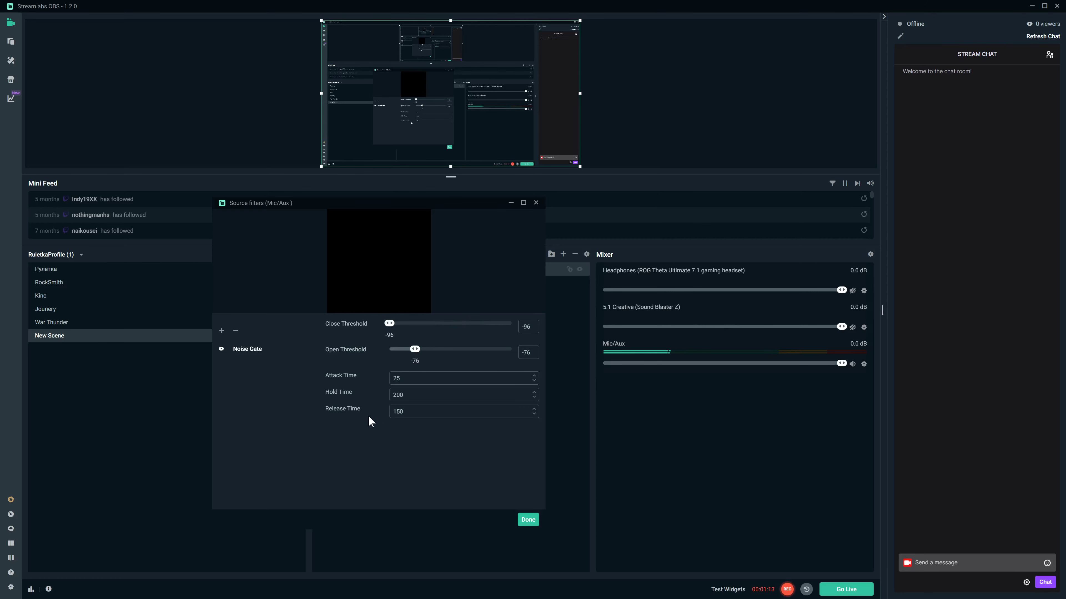
{"action": "left_click_drag", "start_coordinate": [415, 349], "coordinate": [460, 355]}
{"action": "left_click_drag", "start_coordinate": [461, 355], "coordinate": [459, 355]}
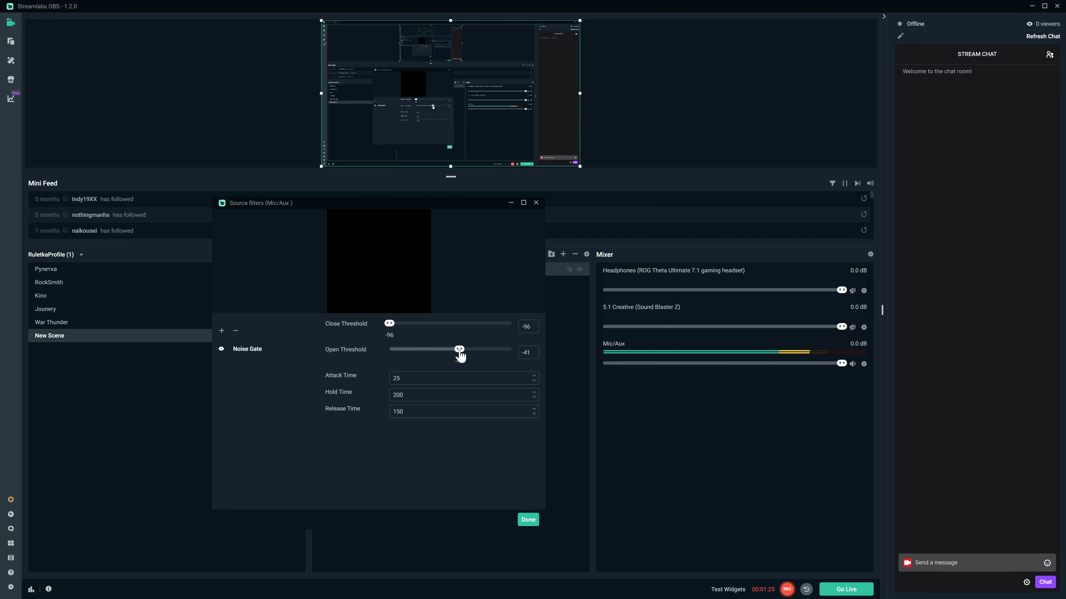
{"action": "left_click_drag", "start_coordinate": [391, 326], "coordinate": [456, 329]}
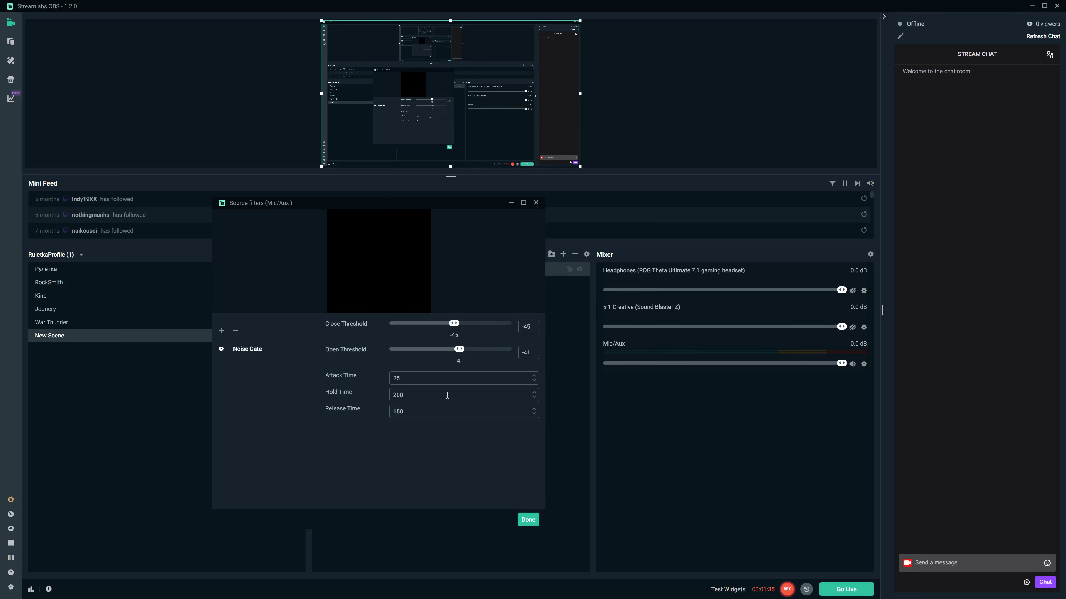
Step: Try lower and higher noise gate thresholds, settle on -41 open and -48 close, and close the Mic/Aux filter settings
{"action": "left_click_drag", "start_coordinate": [458, 355], "coordinate": [443, 327]}
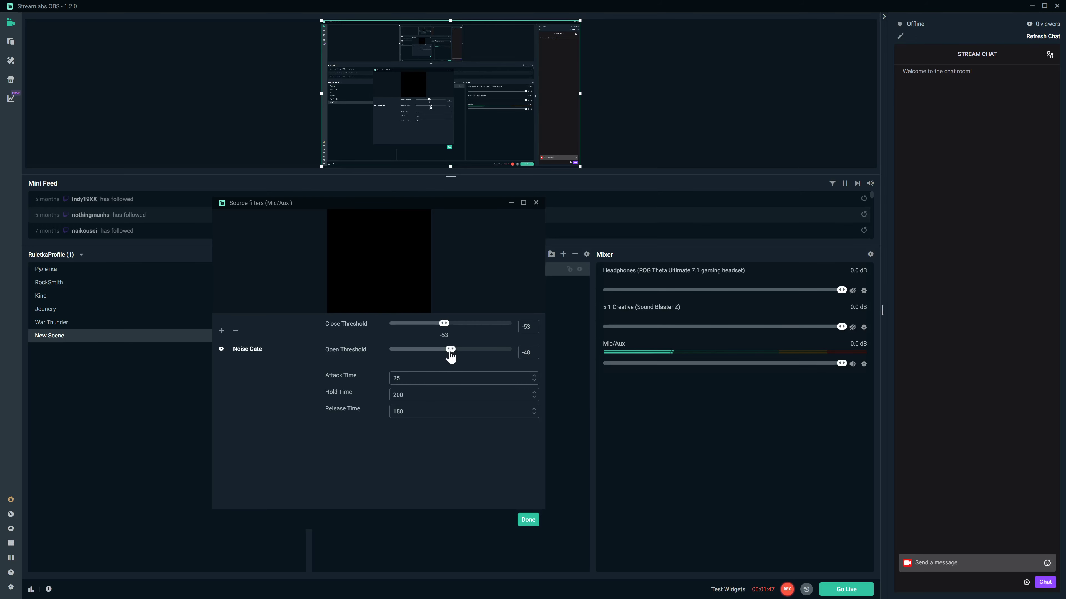
{"action": "mouse_move", "coordinate": [453, 354]}
{"action": "left_mouse_down"}
{"action": "mouse_move", "coordinate": [456, 329]}
{"action": "mouse_move", "coordinate": [463, 349]}
{"action": "left_mouse_up"}
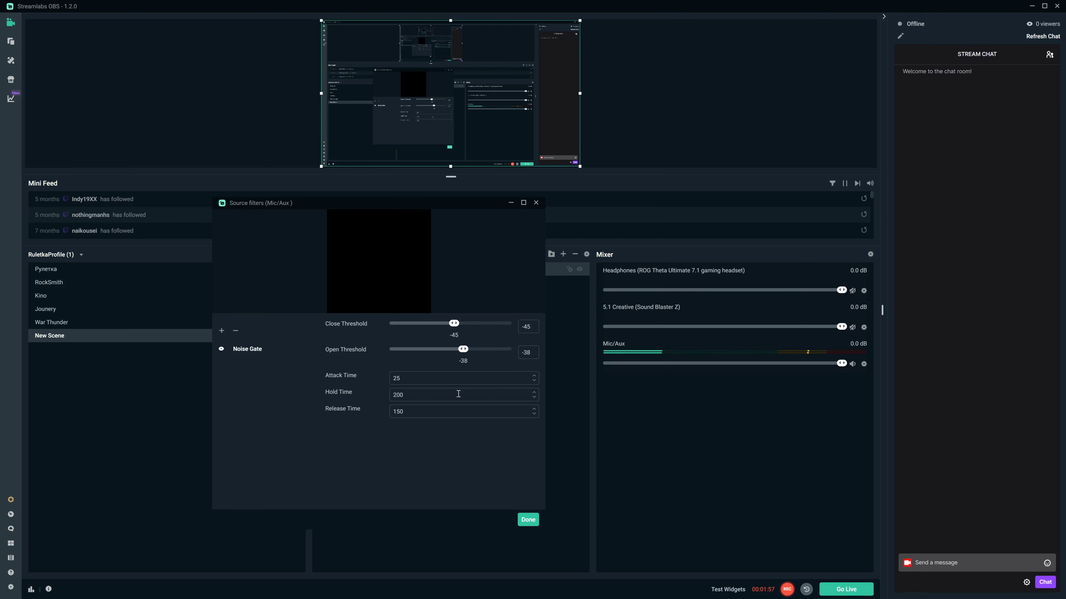
{"action": "left_click", "coordinate": [462, 351]}
{"action": "left_click_drag", "start_coordinate": [462, 354], "coordinate": [451, 324]}
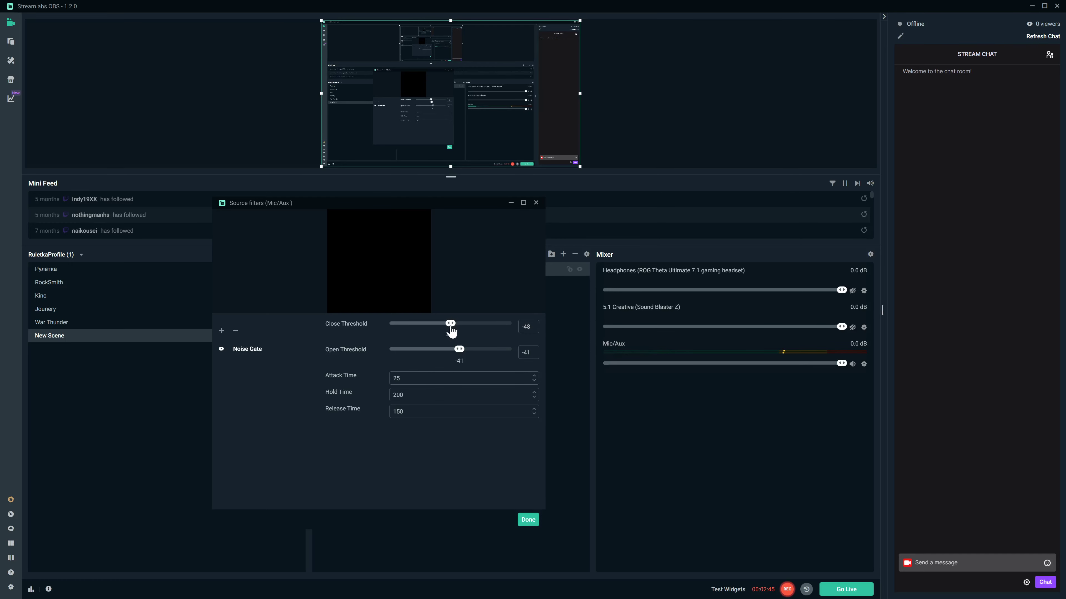
{"action": "left_click", "coordinate": [528, 520]}
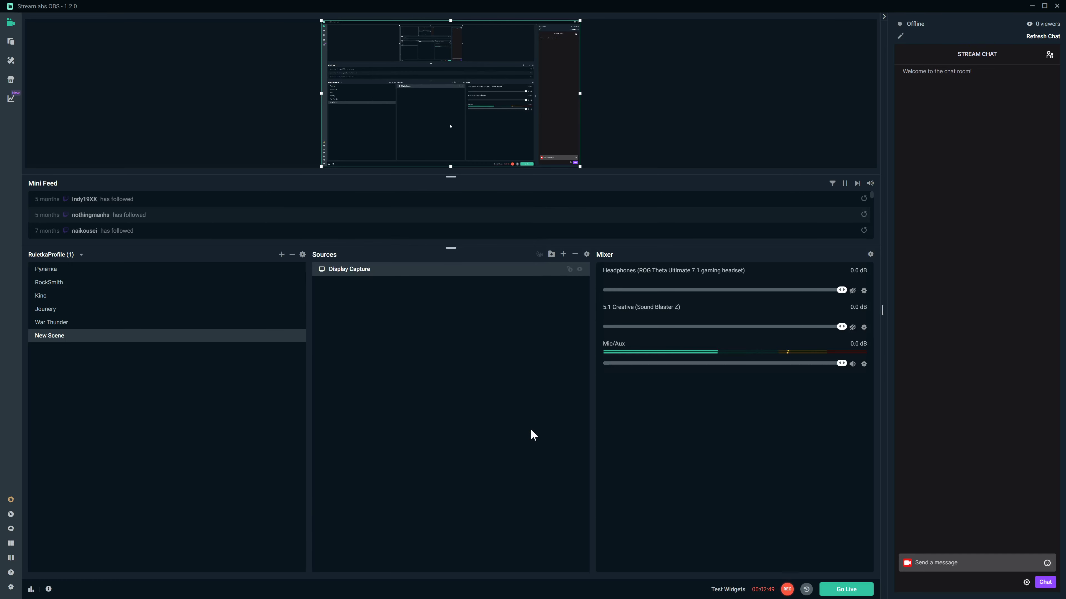
Step: Reopen the Mic/Aux filters and add a Gain filter with its default name
{"action": "left_click", "coordinate": [864, 365]}
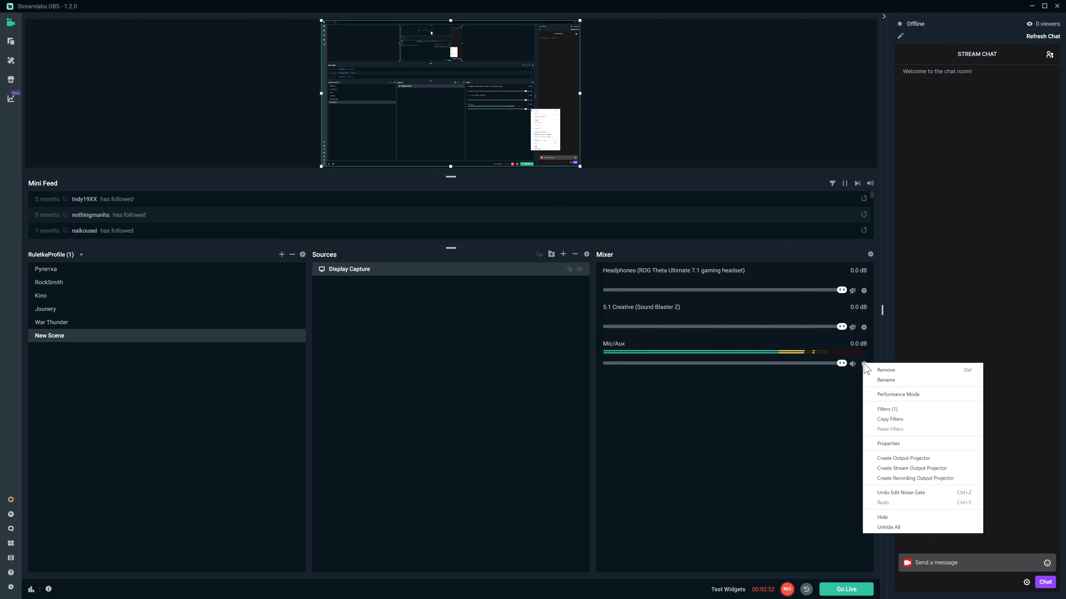
{"action": "left_click", "coordinate": [890, 410]}
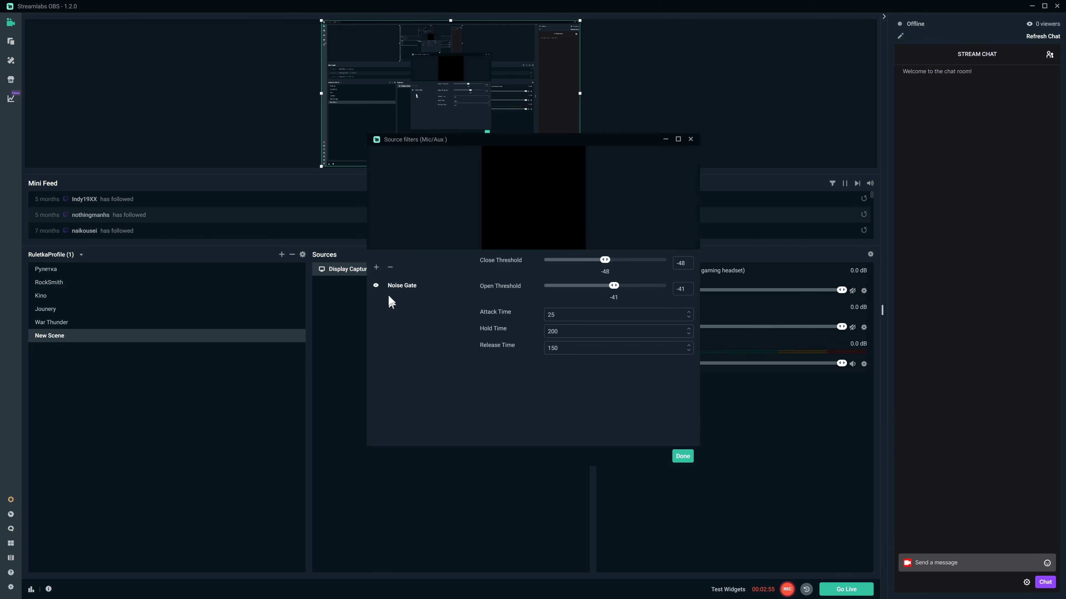
{"action": "left_click", "coordinate": [376, 267]}
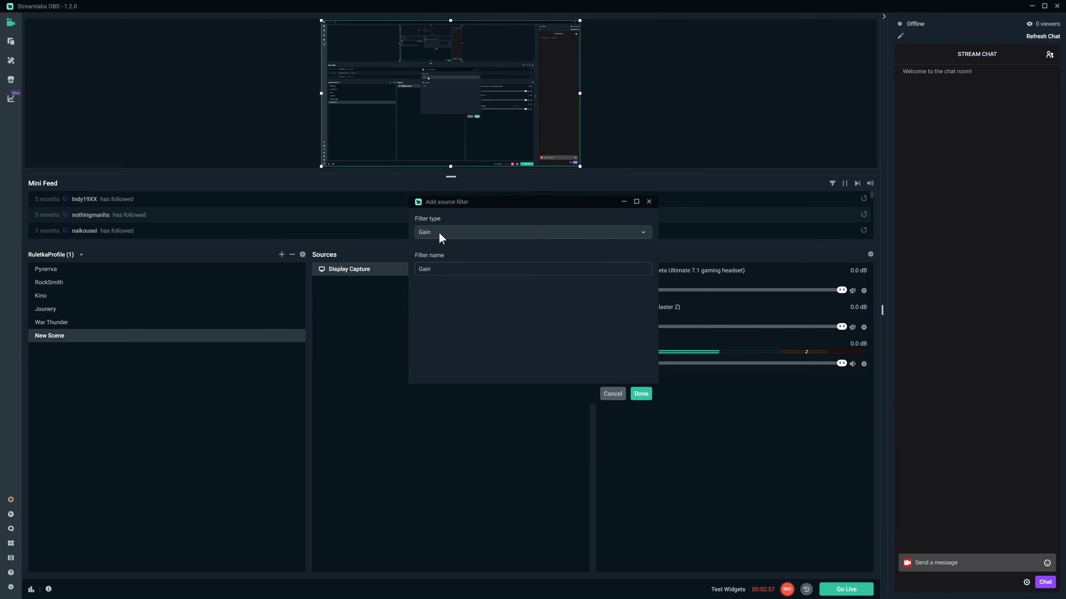
{"action": "left_click", "coordinate": [640, 394]}
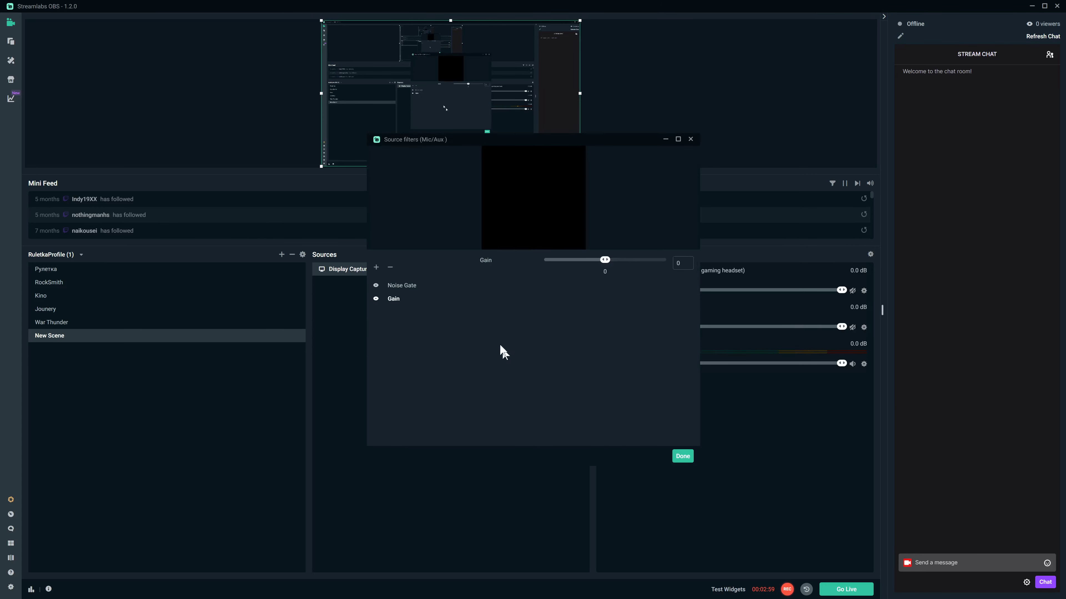
{"action": "left_click_drag", "start_coordinate": [539, 143], "coordinate": [410, 157]}
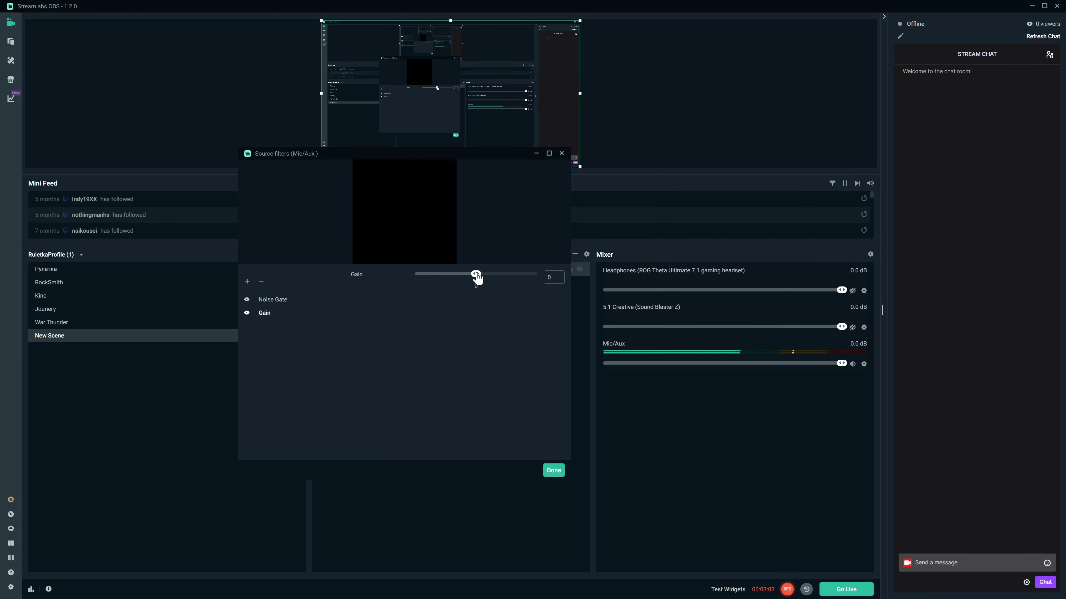
Step: Try the Gain filter at 20, and reduce it through 4.8 to 0.7
{"action": "left_click_drag", "start_coordinate": [476, 275], "coordinate": [518, 281]}
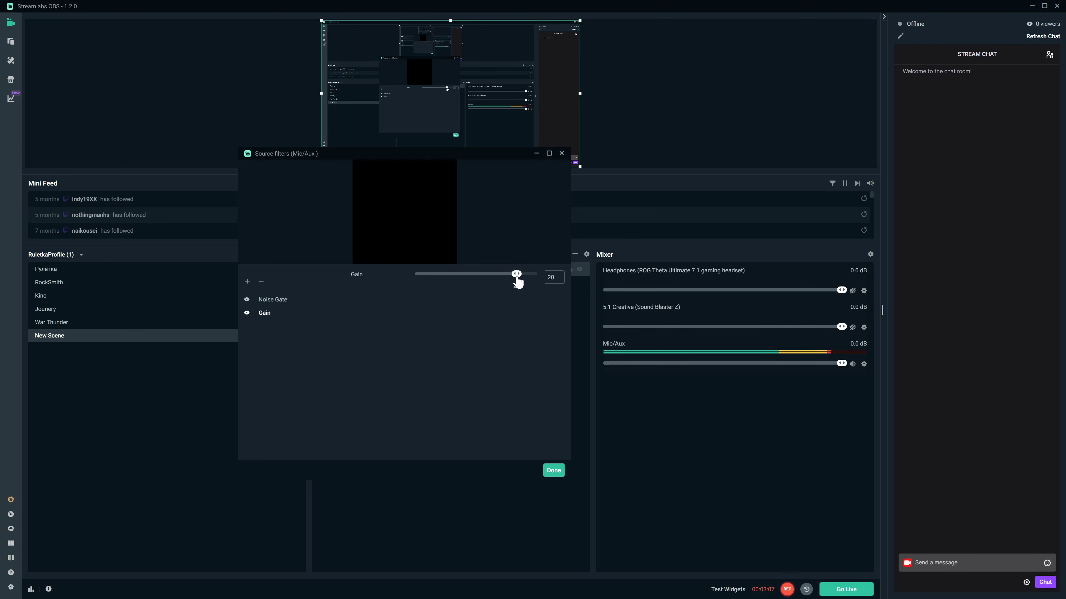
{"action": "left_click_drag", "start_coordinate": [517, 281], "coordinate": [487, 293]}
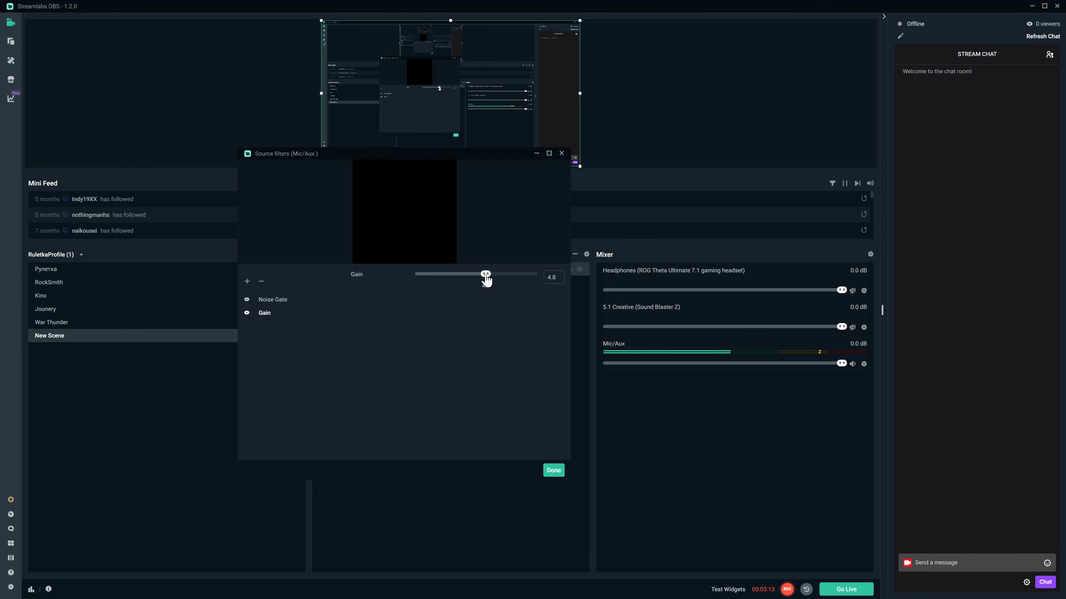
{"action": "left_click_drag", "start_coordinate": [486, 278], "coordinate": [479, 292]}
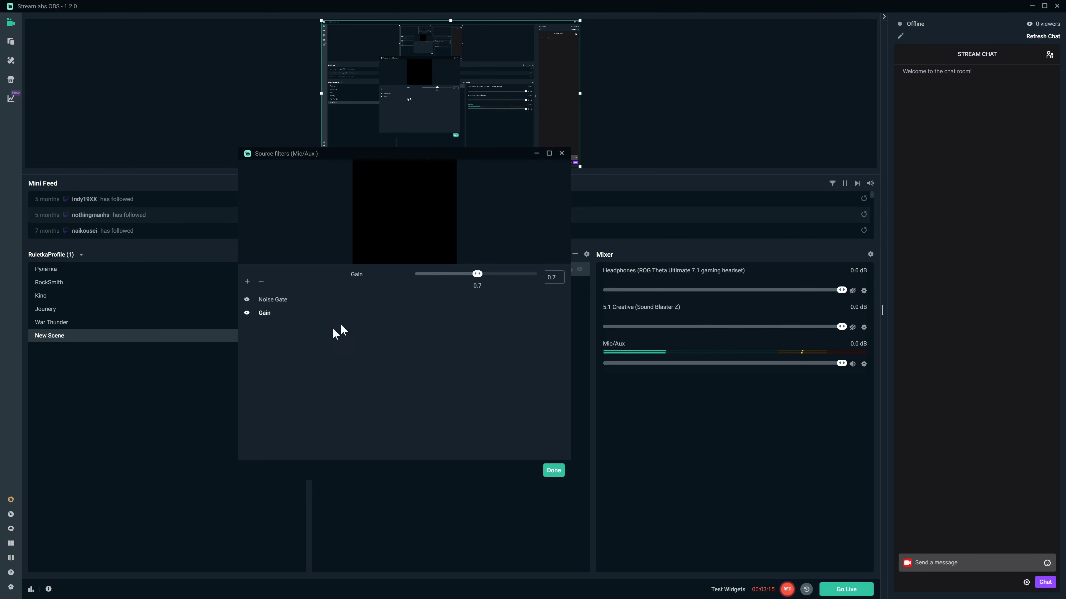
Step: Remove the Gain and Noise Gate filters from the Mic/Aux source
{"action": "left_click", "coordinate": [261, 282]}
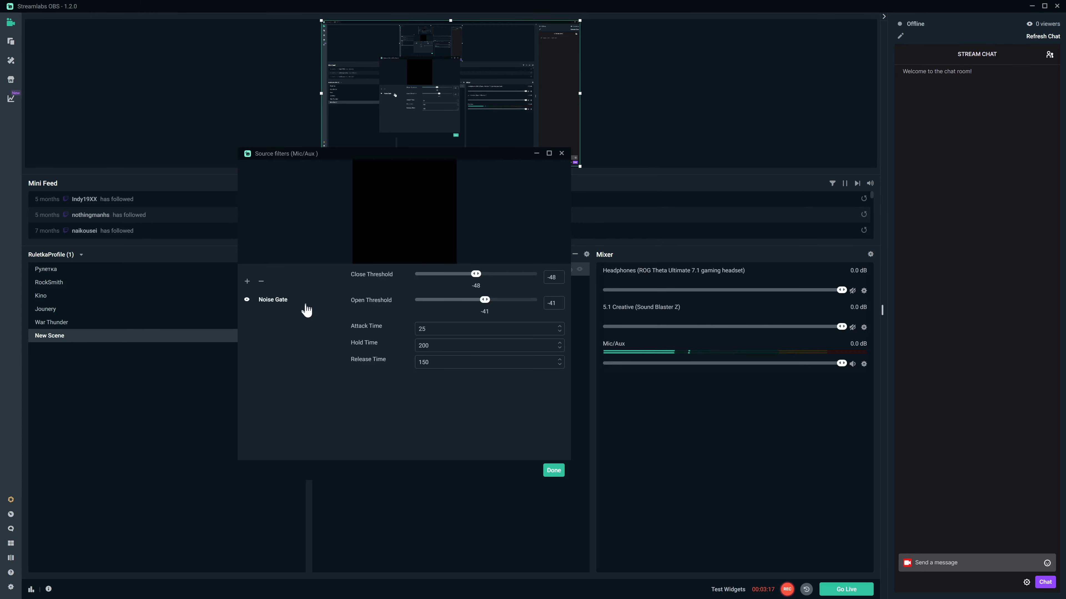
{"action": "left_click", "coordinate": [260, 282]}
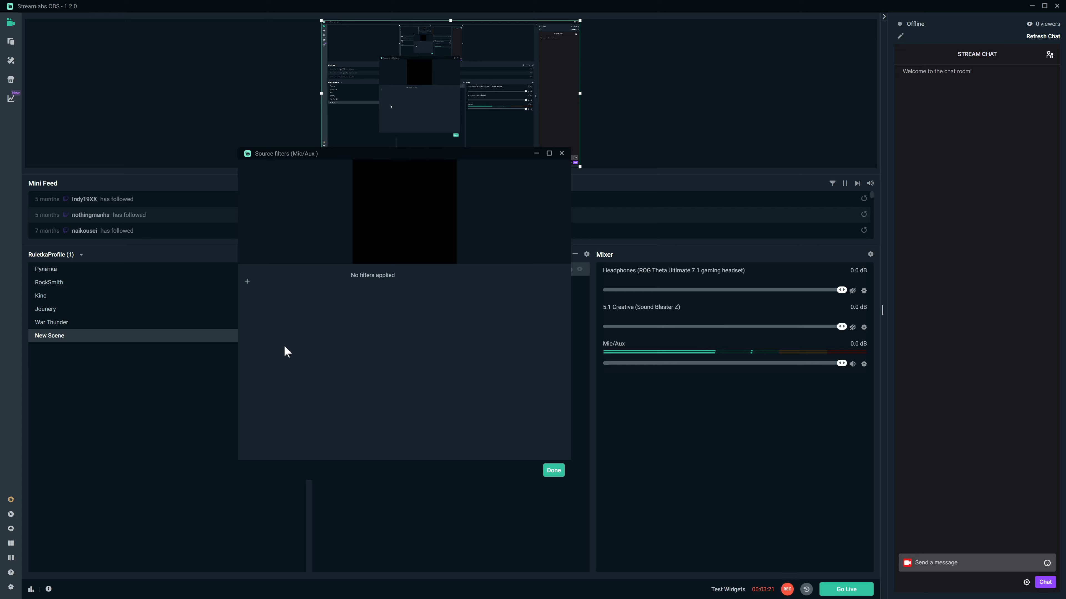
Step: Add a Compressor filter with its default name to the Mic/Aux source
{"action": "left_click", "coordinate": [247, 282]}
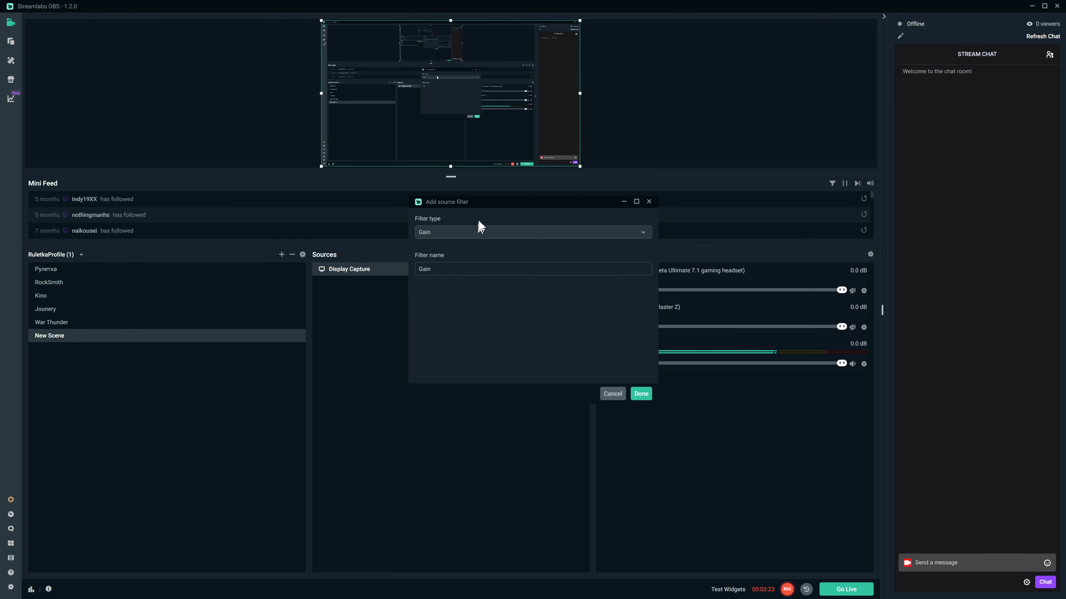
{"action": "left_click_drag", "start_coordinate": [486, 201], "coordinate": [370, 229]}
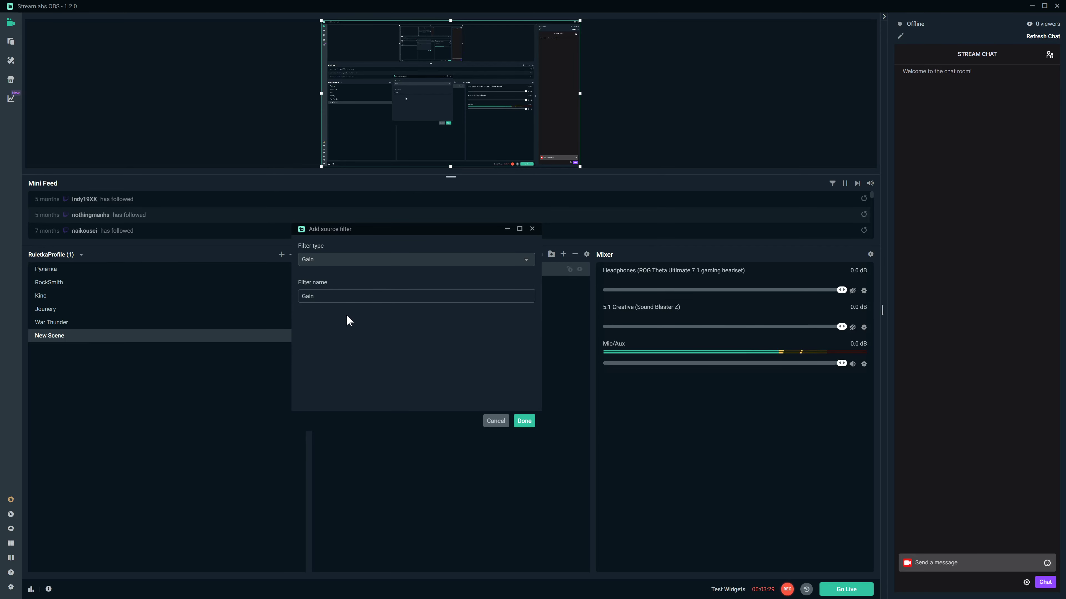
{"action": "left_click", "coordinate": [388, 262]}
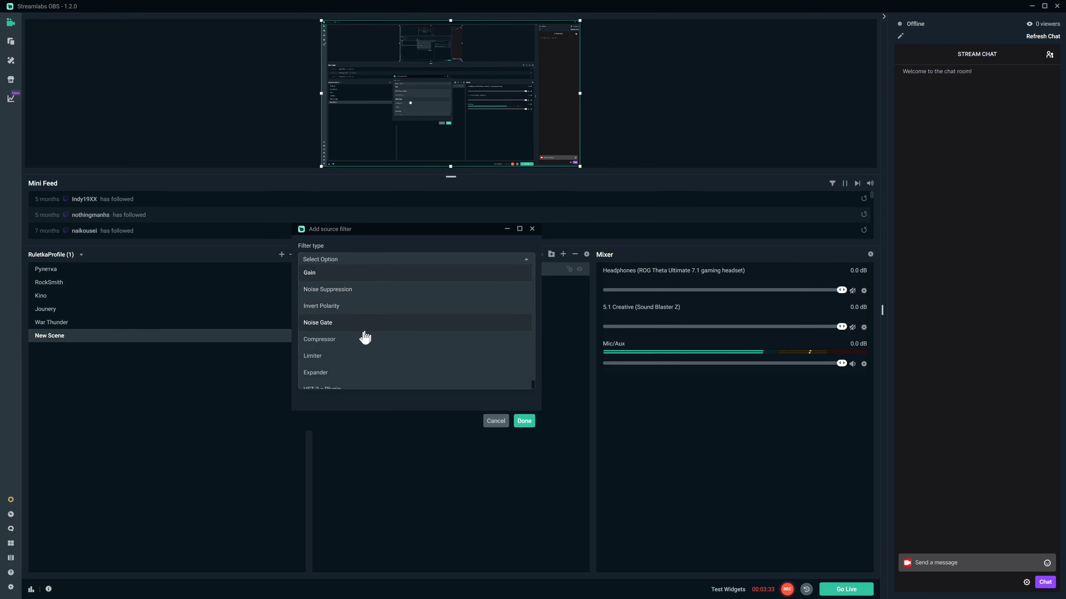
{"action": "left_click", "coordinate": [361, 343]}
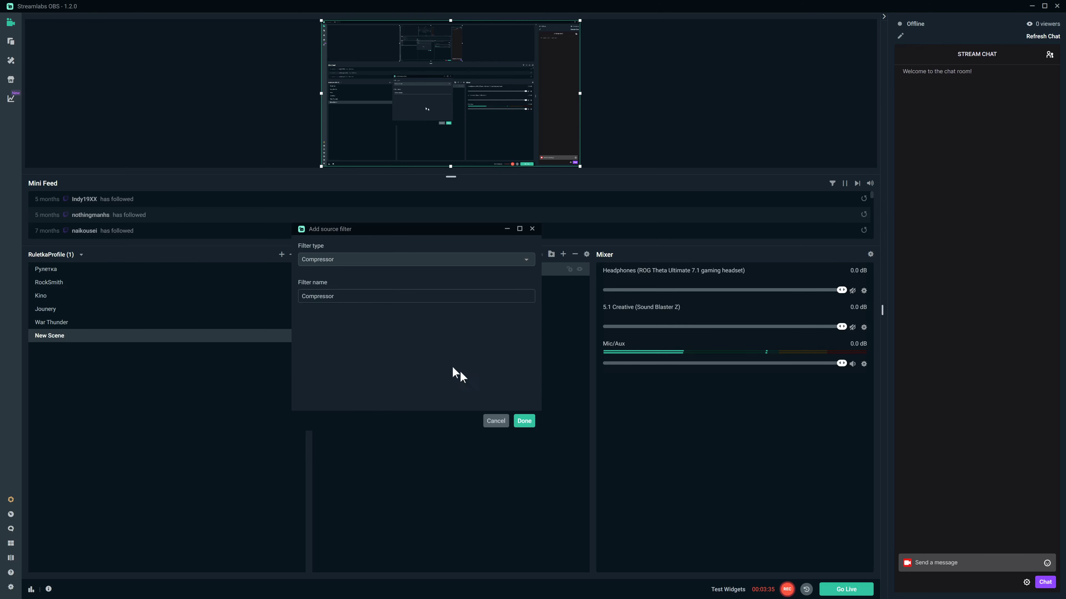
{"action": "left_click", "coordinate": [522, 422]}
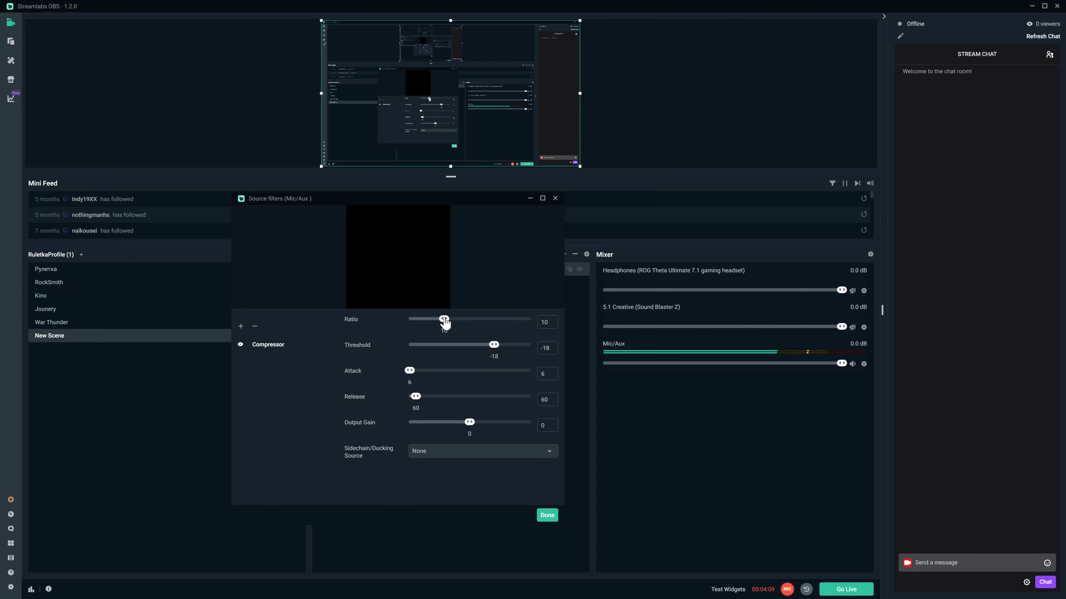
Step: Try the compressor with a ratio of 32 and an output gain of 22, returning each to 10 and 0.1
{"action": "left_click_drag", "start_coordinate": [445, 320], "coordinate": [531, 320]}
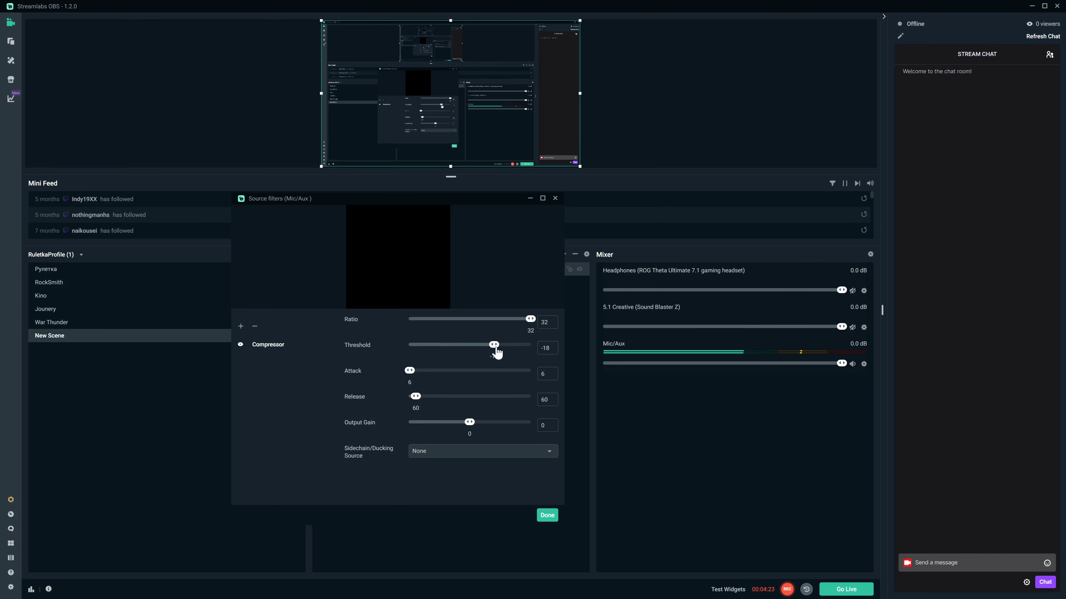
{"action": "left_click_drag", "start_coordinate": [530, 320], "coordinate": [449, 332]}
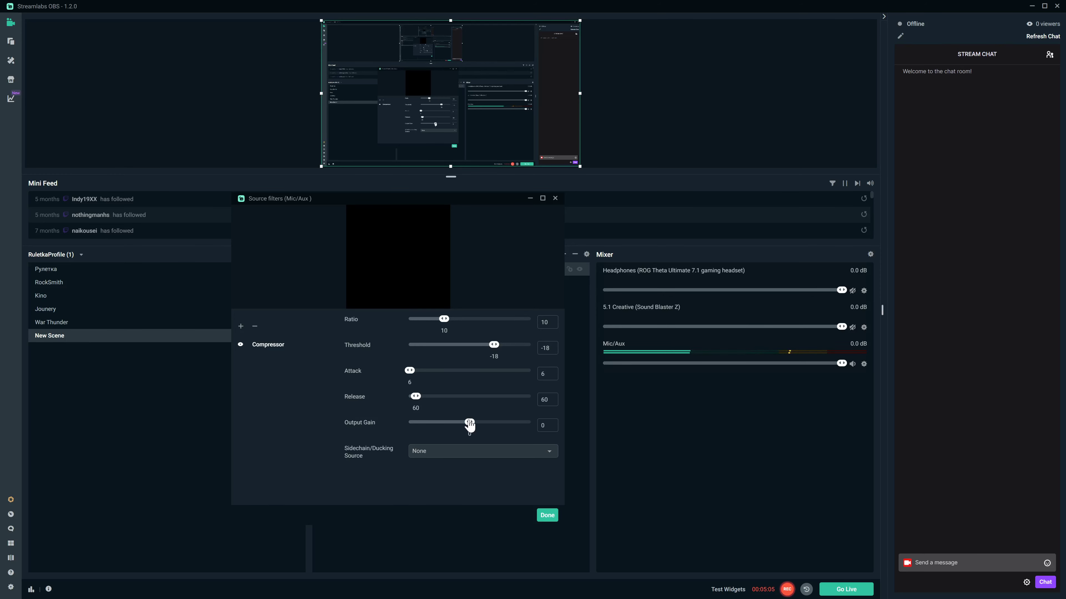
{"action": "left_click_drag", "start_coordinate": [470, 422], "coordinate": [511, 422]}
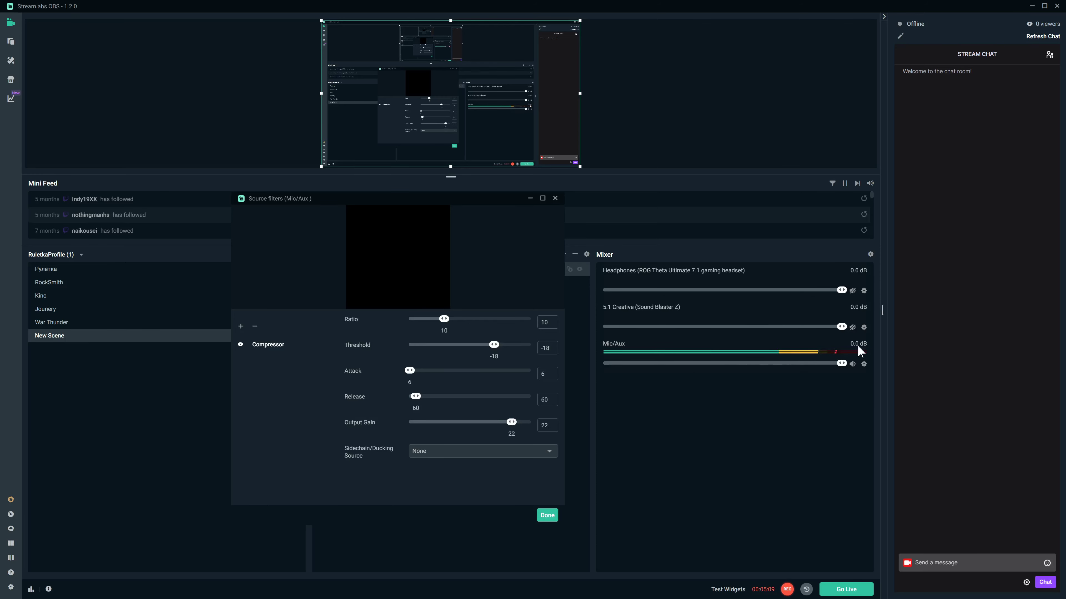
{"action": "left_click_drag", "start_coordinate": [511, 422], "coordinate": [471, 422]}
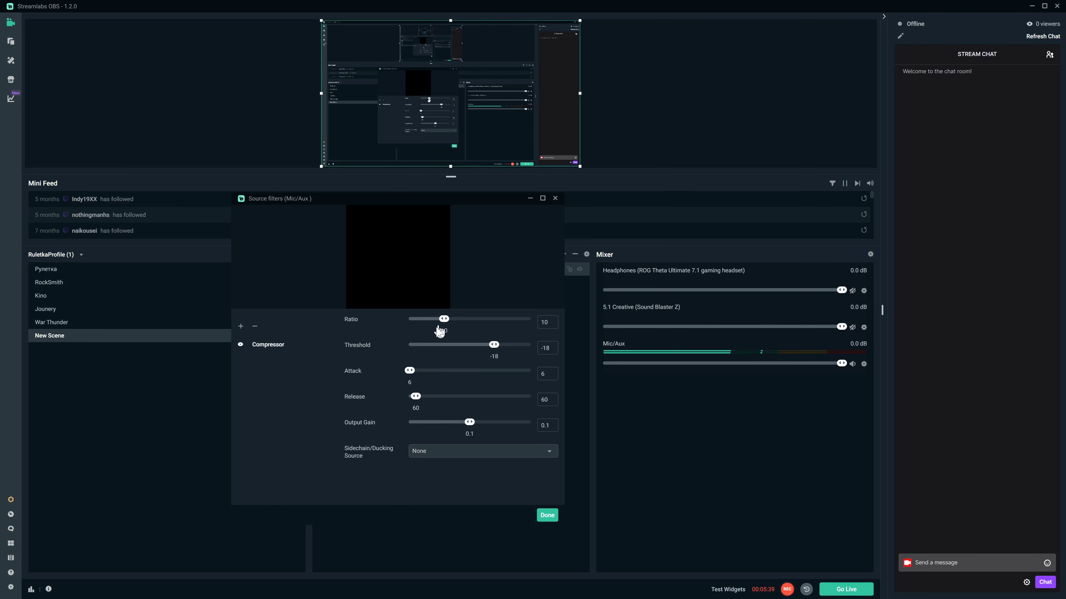
Step: Remove the Compressor filter from the Mic/Aux source
{"action": "left_click", "coordinate": [254, 326]}
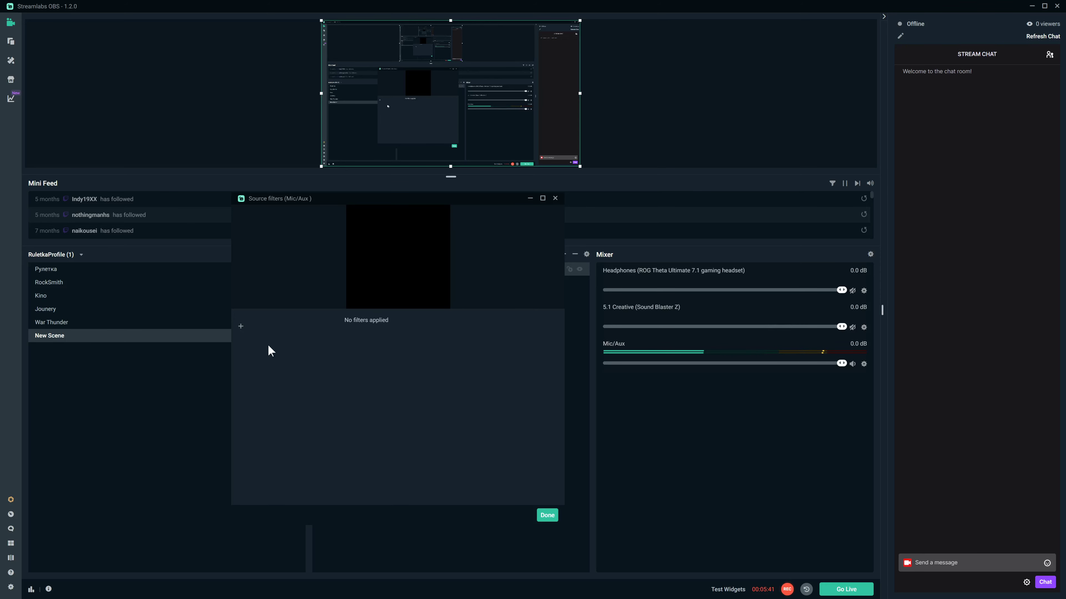
Step: Add a Limiter filter with its default name to the Mic/Aux source
{"action": "left_click", "coordinate": [240, 327]}
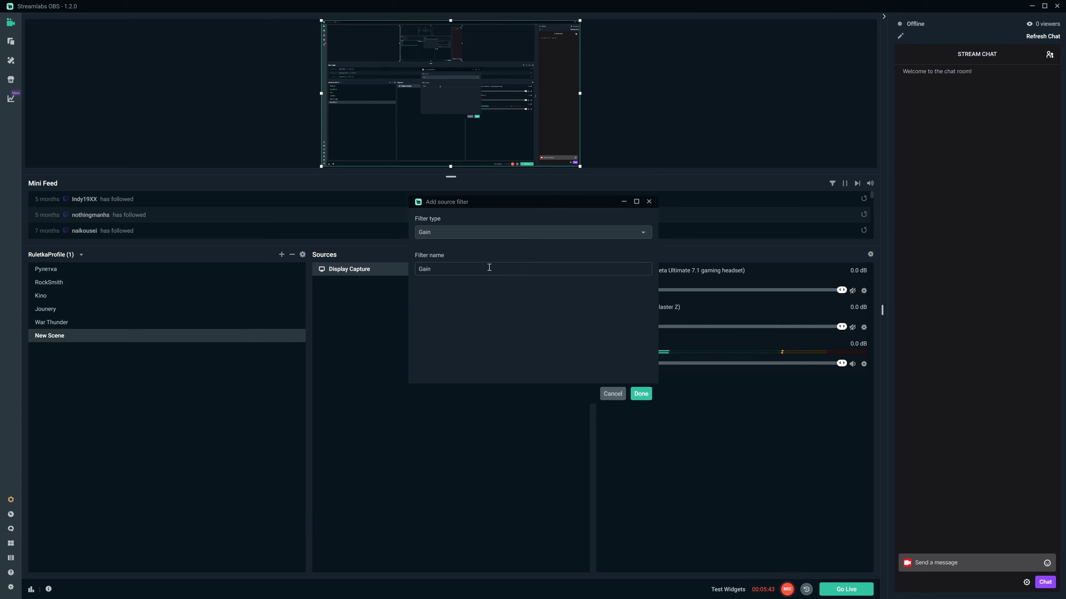
{"action": "left_click", "coordinate": [500, 232]}
{"action": "left_click", "coordinate": [464, 328]}
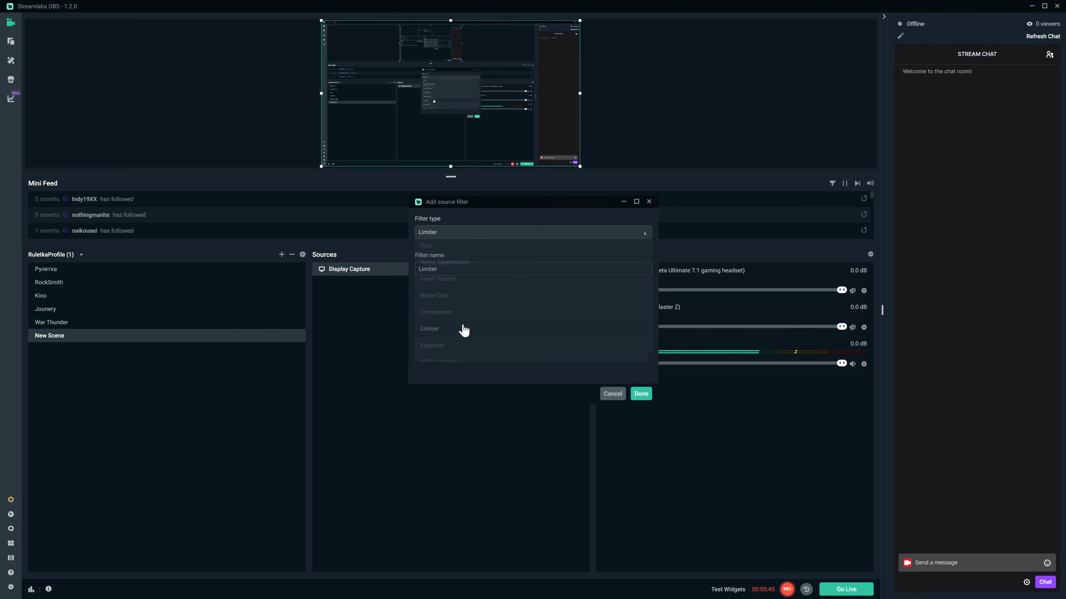
{"action": "left_click", "coordinate": [642, 395]}
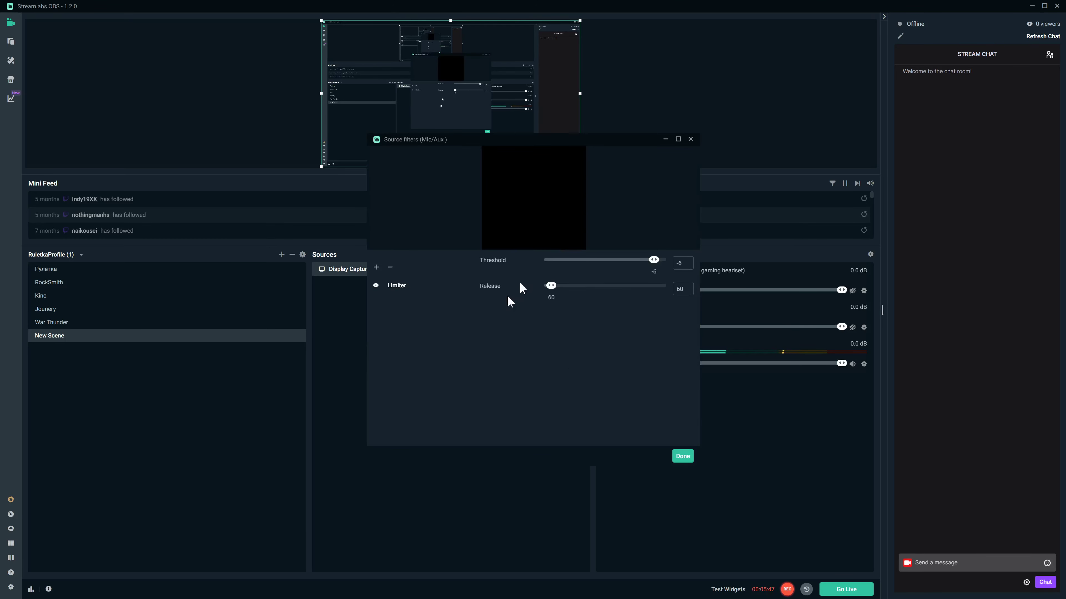
Step: Try a threshold of -35.4 on the Limiter filter, and raise it to -9
{"action": "left_click_drag", "start_coordinate": [530, 139], "coordinate": [380, 264]}
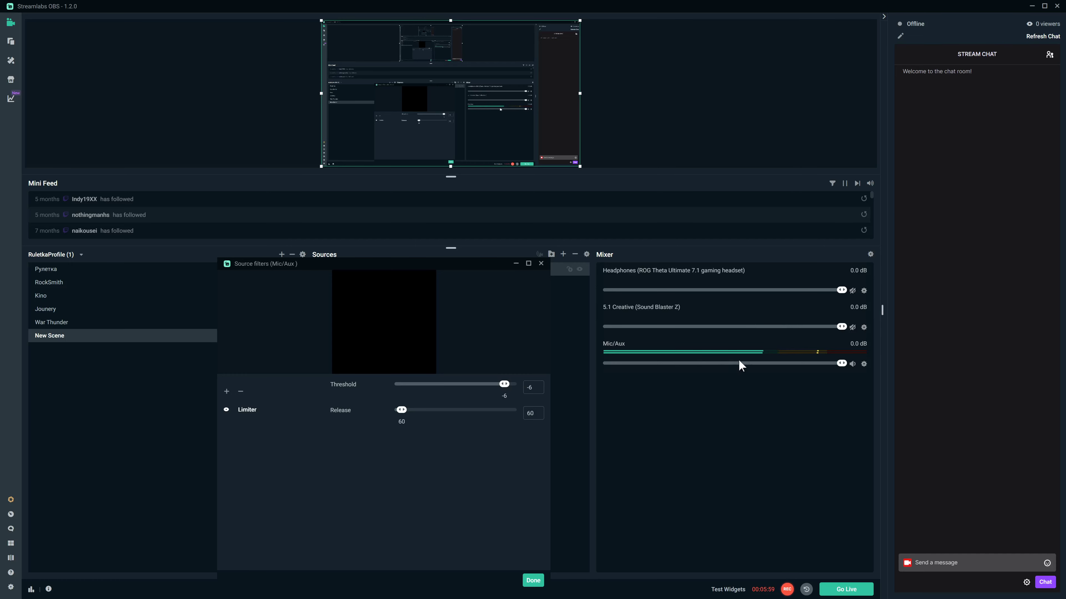
{"action": "left_click_drag", "start_coordinate": [507, 392], "coordinate": [444, 389]}
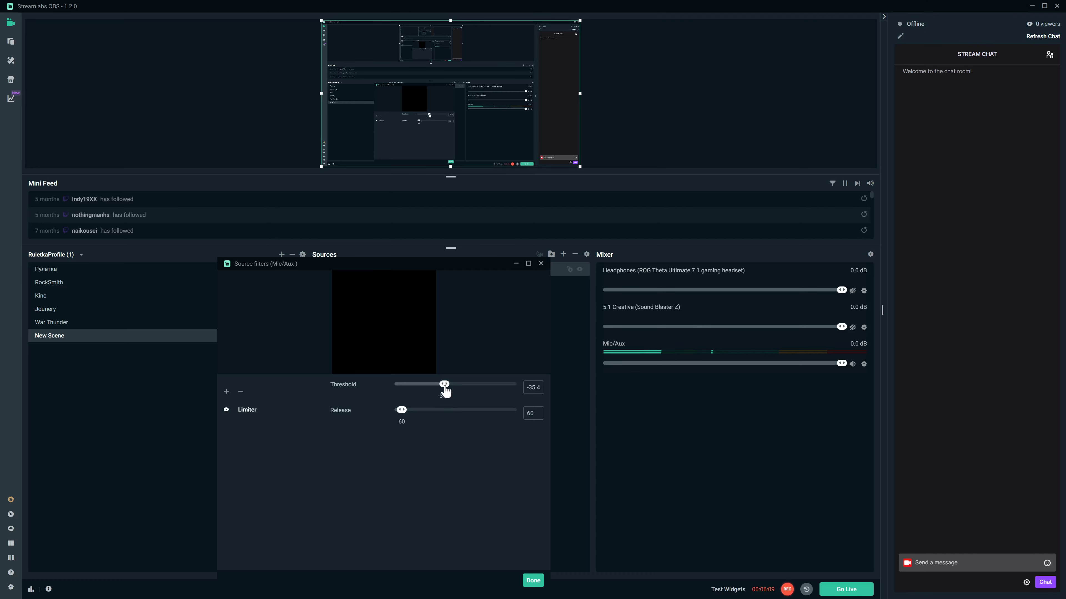
{"action": "left_click_drag", "start_coordinate": [445, 390], "coordinate": [501, 391]}
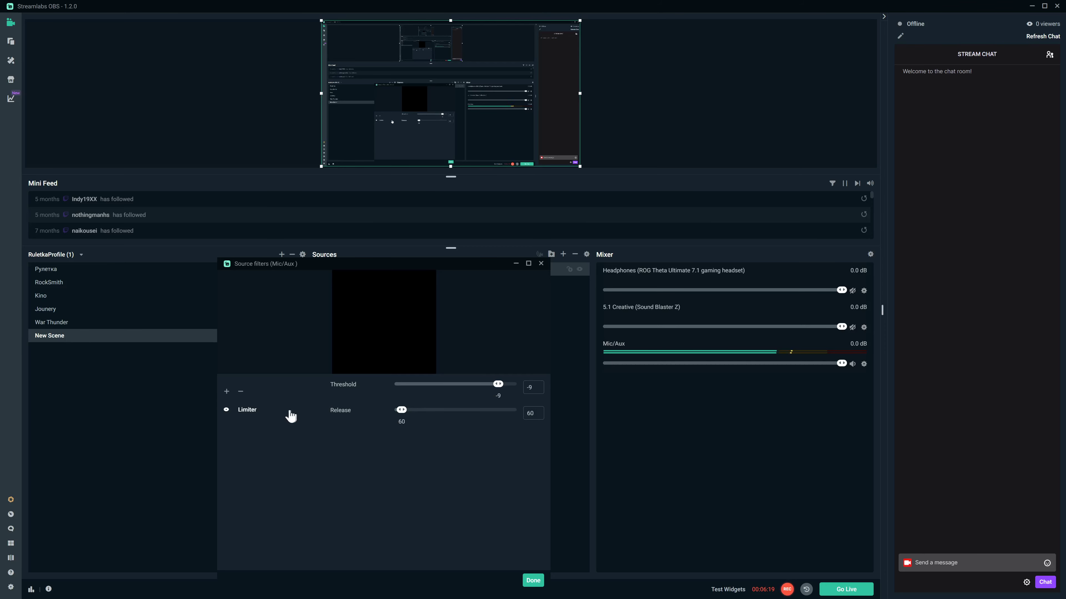
Step: Add a Gain filter above the Limiter on the Mic/Aux source and set its gain to 18.9
{"action": "left_click", "coordinate": [227, 391]}
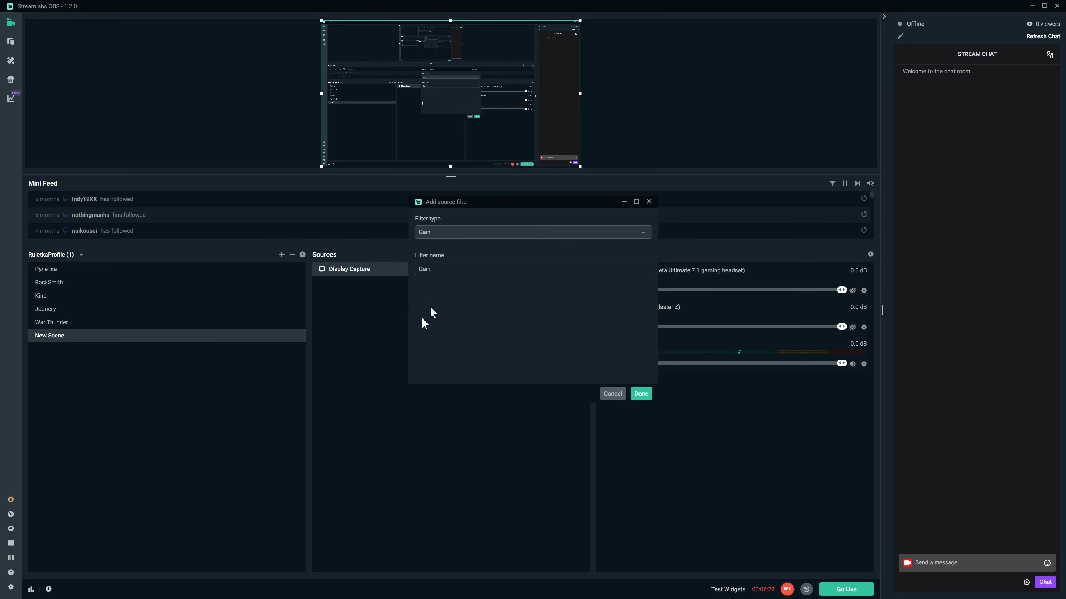
{"action": "left_click", "coordinate": [641, 394]}
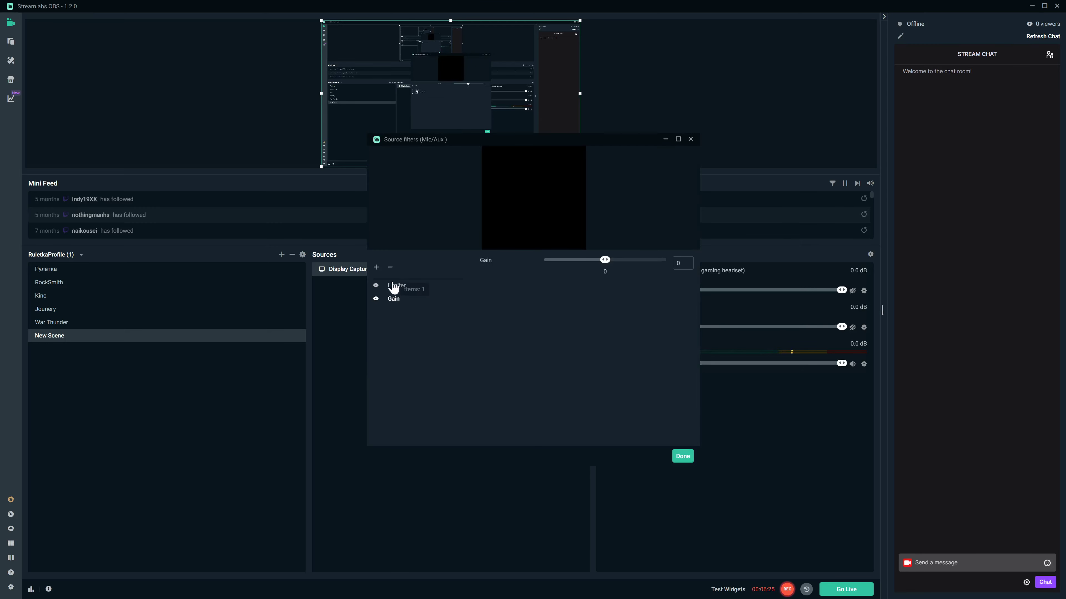
{"action": "left_click_drag", "start_coordinate": [507, 142], "coordinate": [414, 228]}
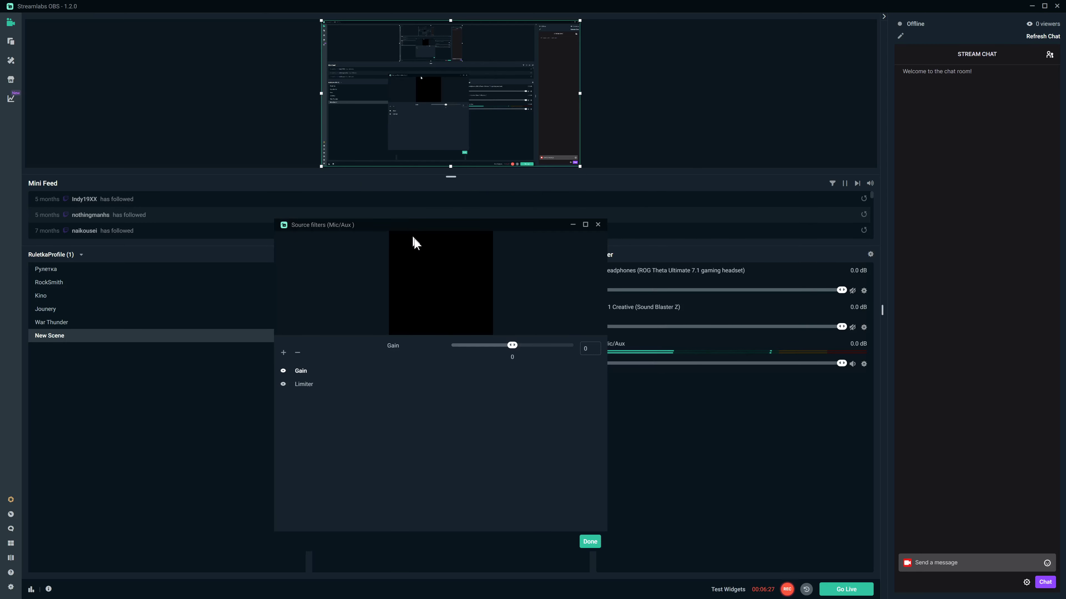
{"action": "left_click_drag", "start_coordinate": [512, 344], "coordinate": [551, 345]}
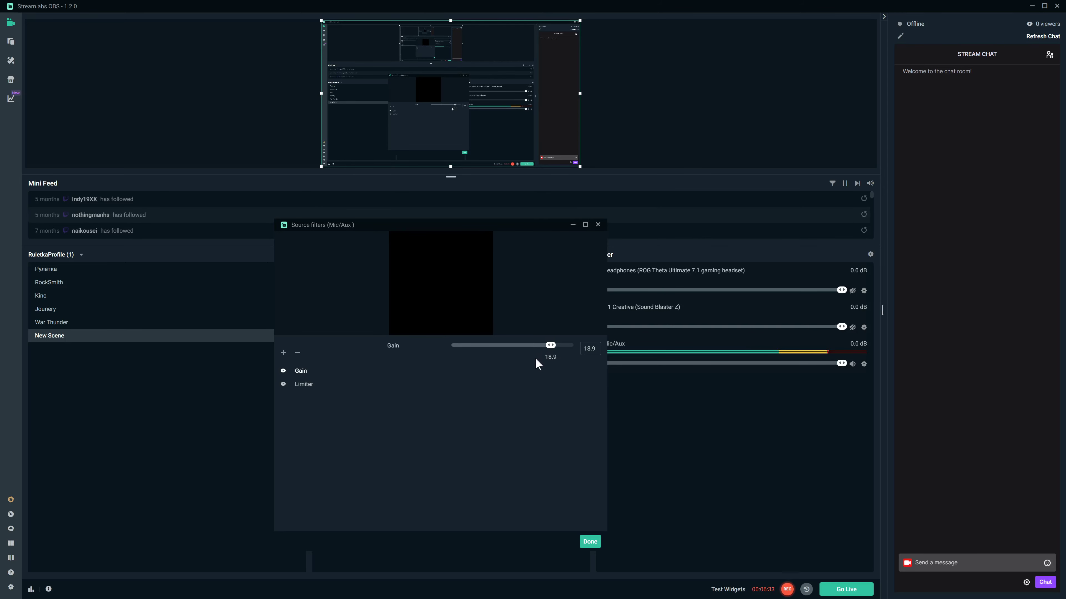
Step: Set the Limiter filter's threshold to -23.1 while the Gain filter stays active
{"action": "left_click_drag", "start_coordinate": [481, 224], "coordinate": [409, 223]}
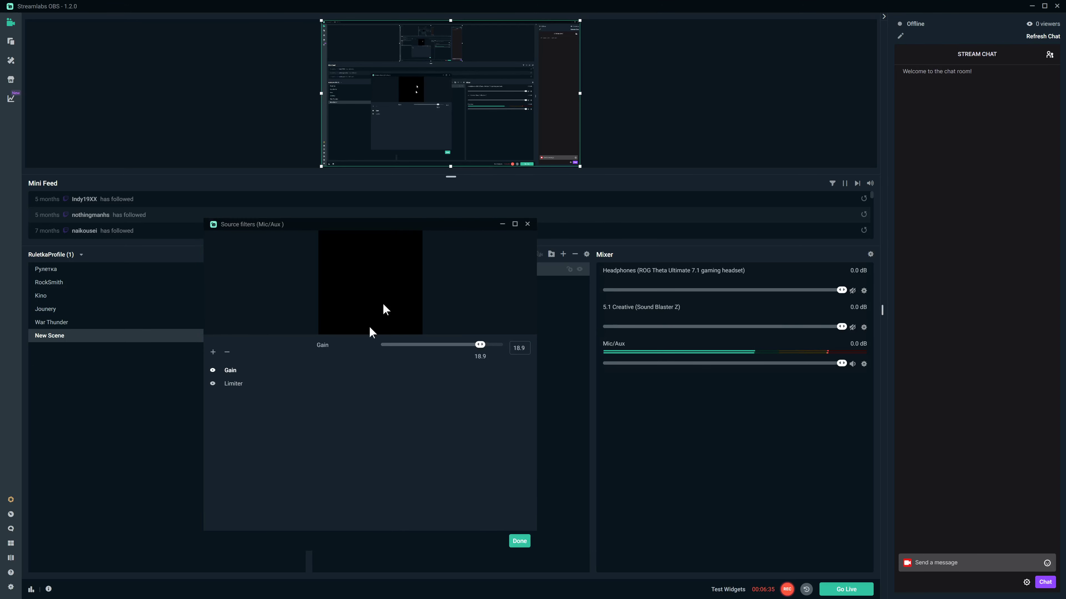
{"action": "left_click", "coordinate": [234, 384]}
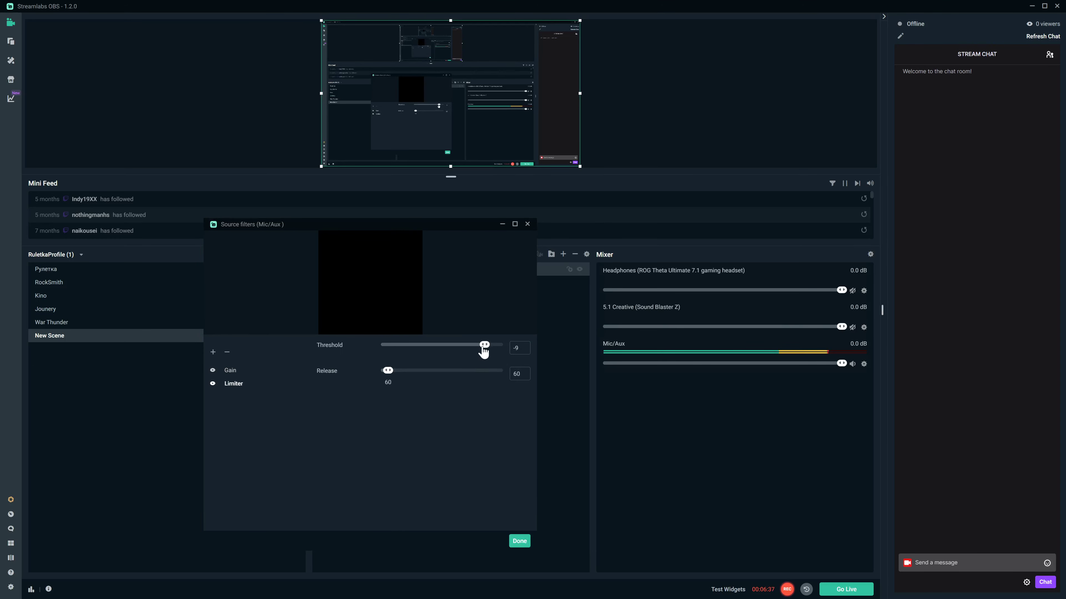
{"action": "left_click_drag", "start_coordinate": [483, 352], "coordinate": [457, 354]}
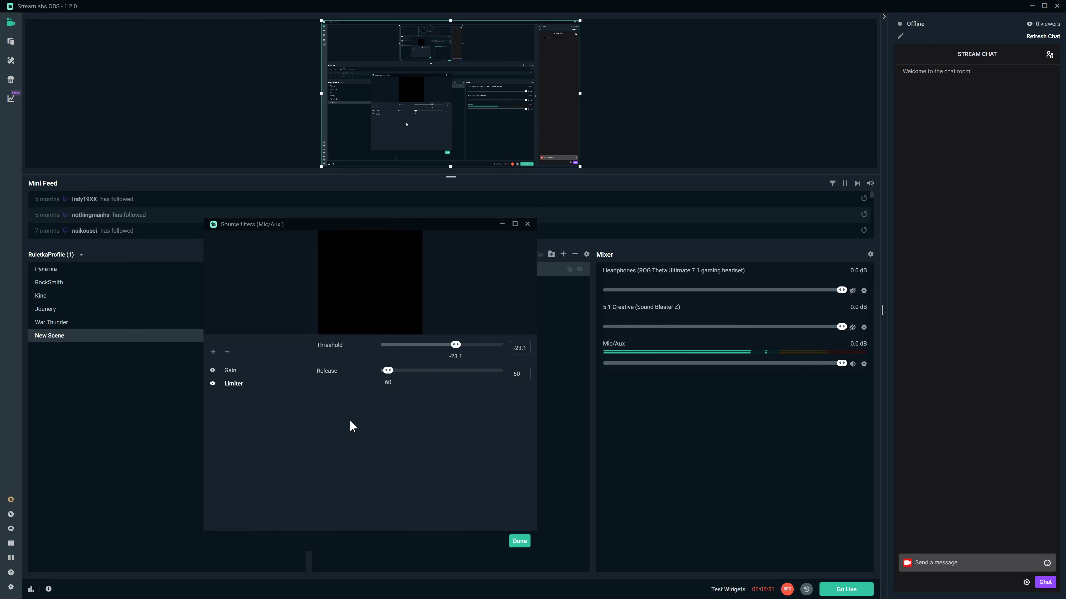
Step: Remove the Limiter and Gain filters from the Mic/Aux source
{"action": "left_click", "coordinate": [229, 356]}
{"action": "left_click", "coordinate": [229, 356]}
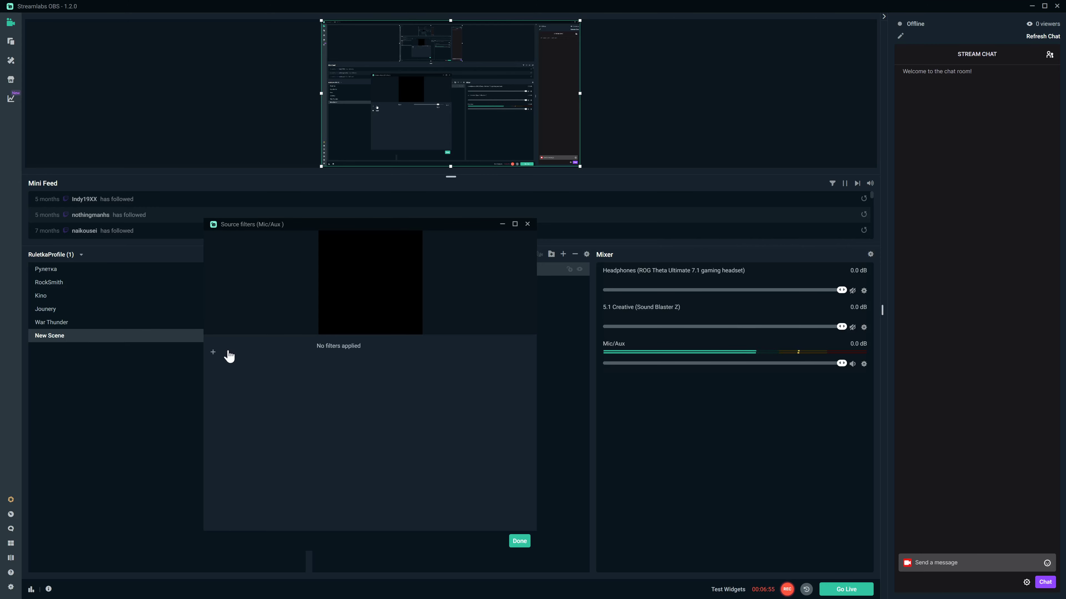
Step: Add an Expander filter with its default name to the Mic/Aux source
{"action": "left_click", "coordinate": [212, 354]}
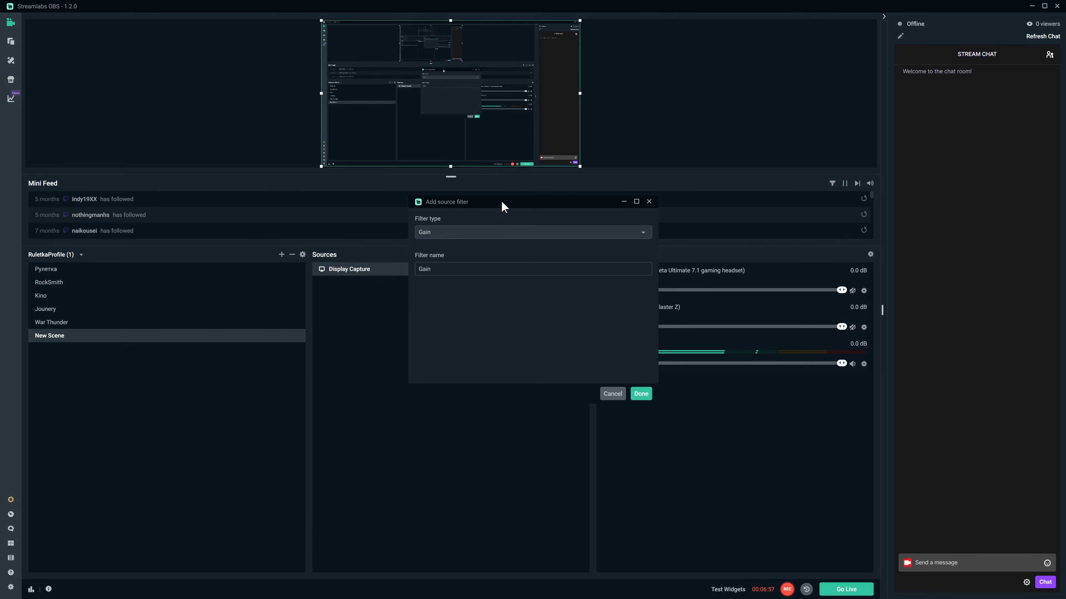
{"action": "left_click_drag", "start_coordinate": [501, 200], "coordinate": [363, 265]}
{"action": "left_click", "coordinate": [352, 296]}
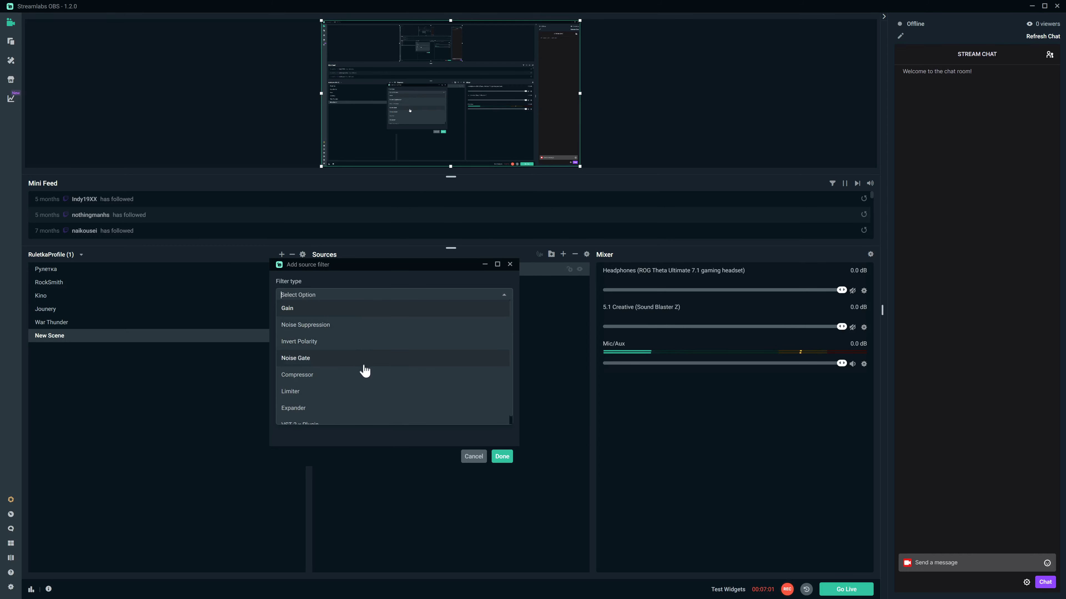
{"action": "scroll", "coordinate": [363, 380], "scroll_direction": "down", "scroll_amount": 1}
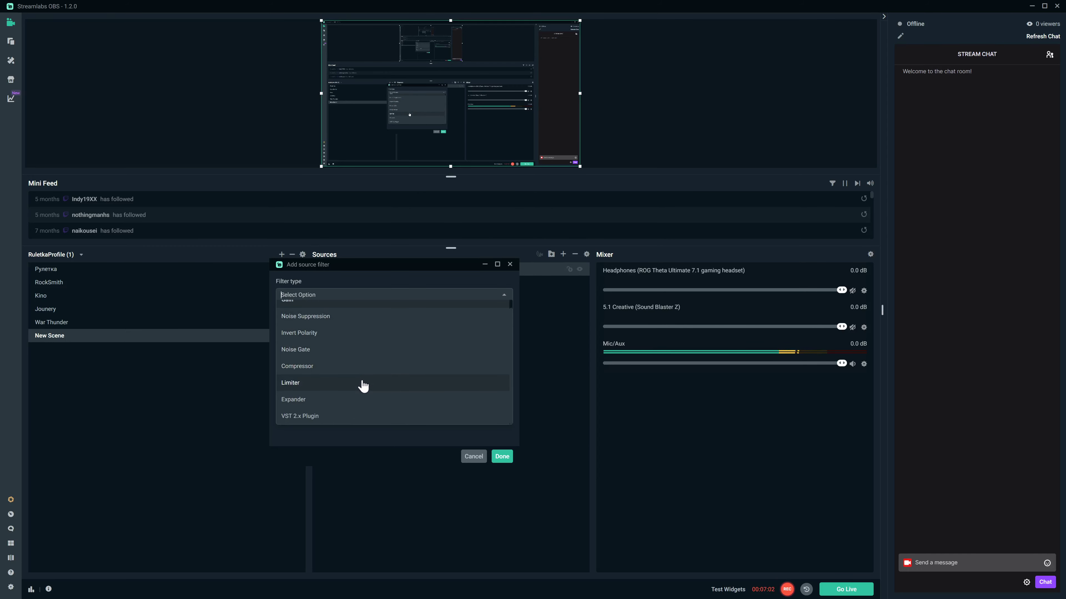
{"action": "left_click", "coordinate": [362, 403]}
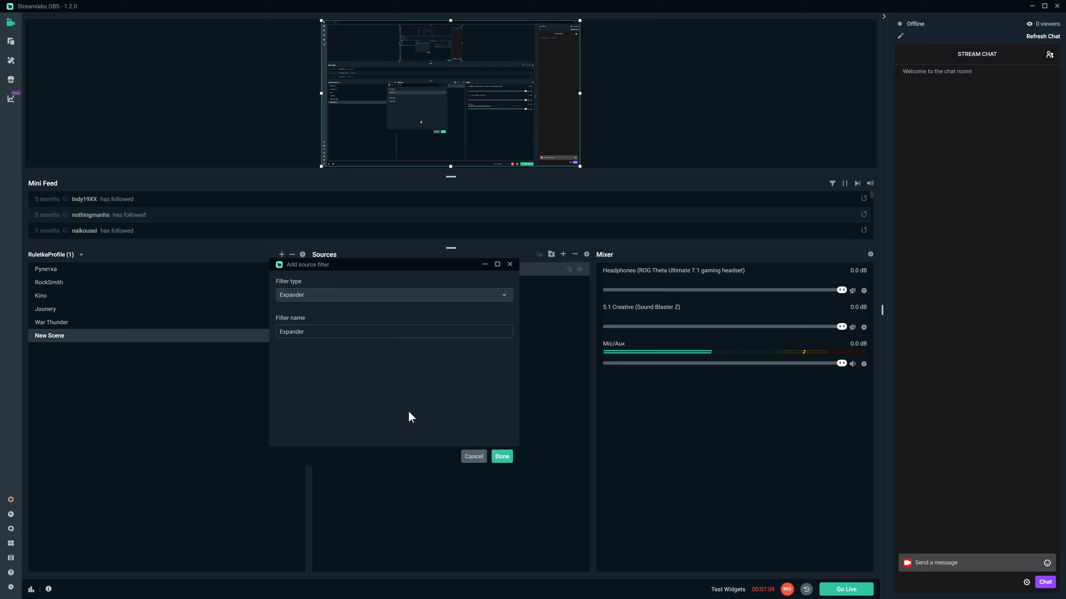
{"action": "left_click", "coordinate": [502, 457]}
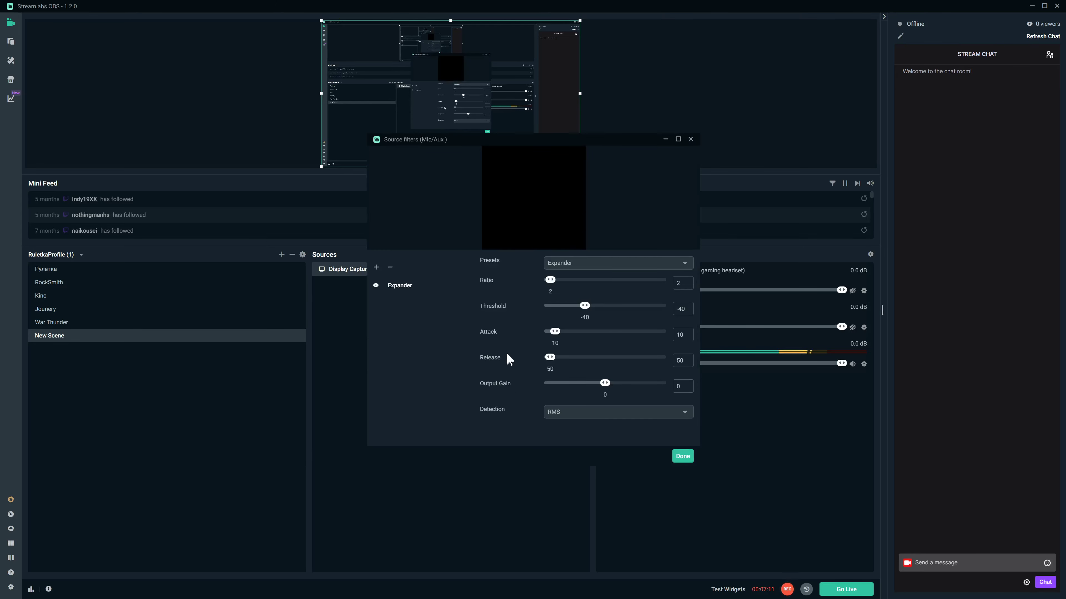
Step: Try the Gate preset on the Expander filter, switch back to the Expander preset and close the source filters
{"action": "left_click_drag", "start_coordinate": [544, 144], "coordinate": [409, 219]}
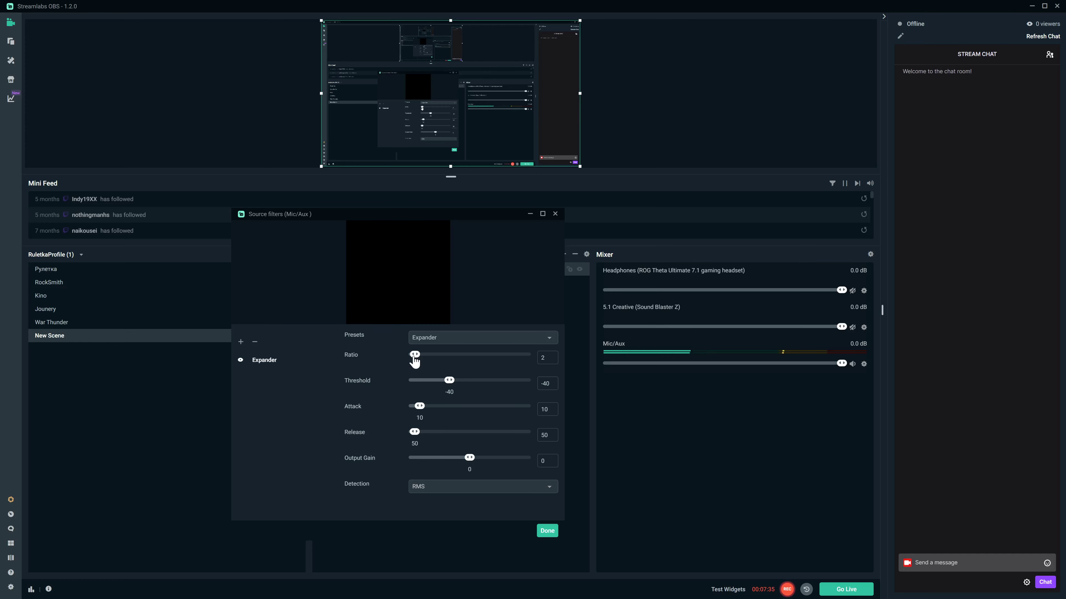
{"action": "left_click", "coordinate": [453, 338]}
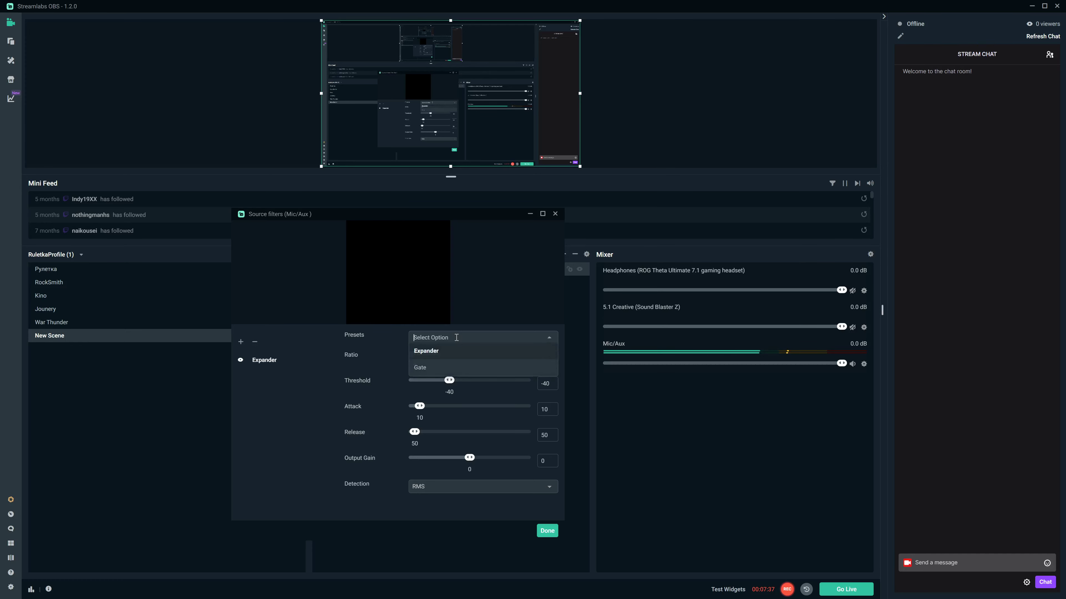
{"action": "left_click", "coordinate": [440, 374]}
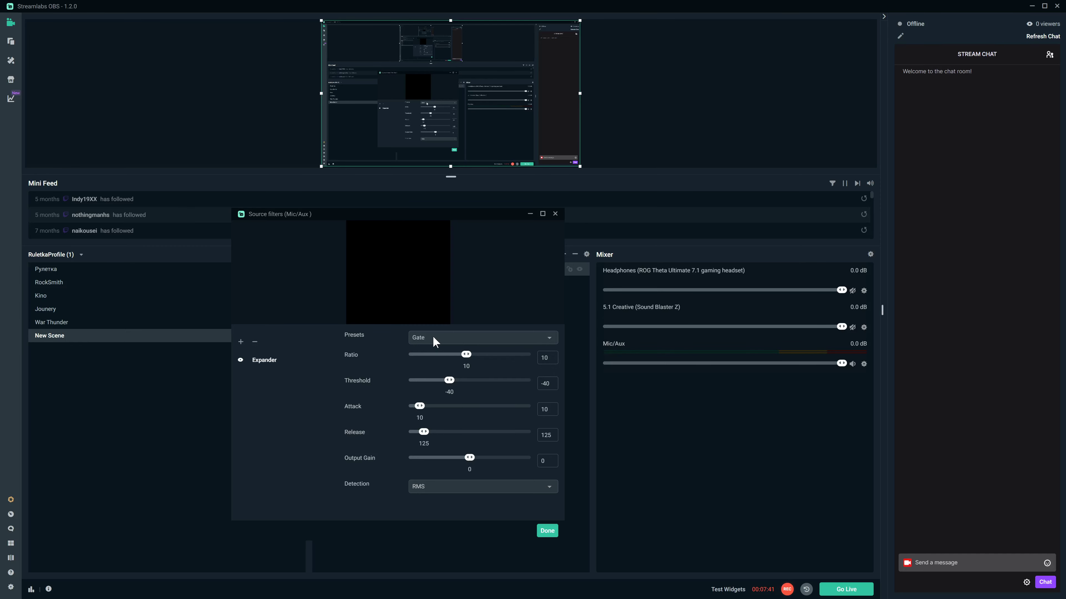
{"action": "left_click_drag", "start_coordinate": [470, 457], "coordinate": [471, 463]}
{"action": "left_click", "coordinate": [458, 338]}
{"action": "left_click", "coordinate": [457, 356]}
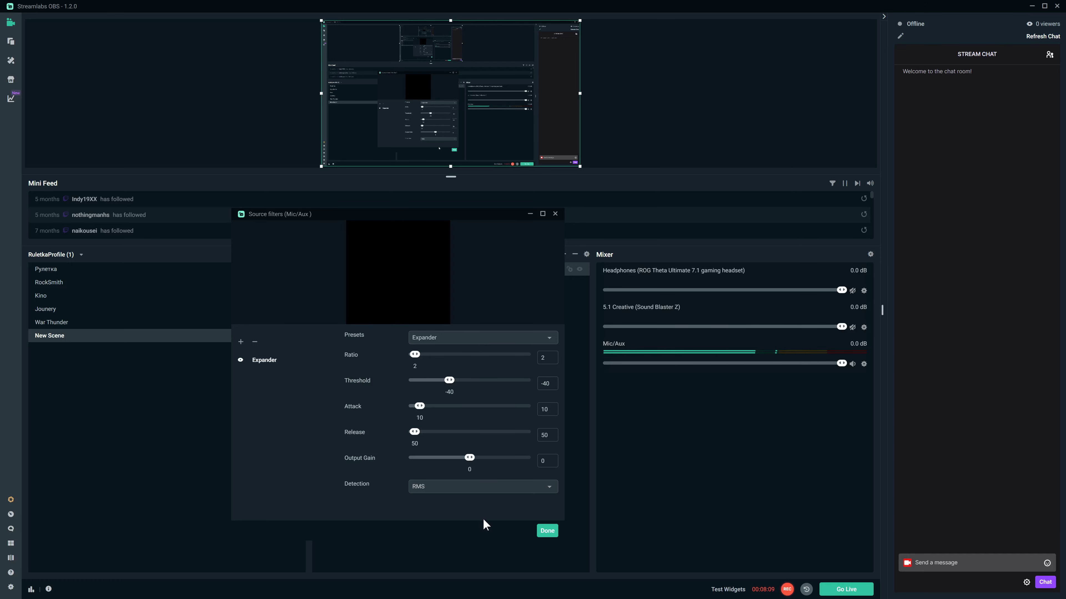
{"action": "left_click", "coordinate": [545, 532]}
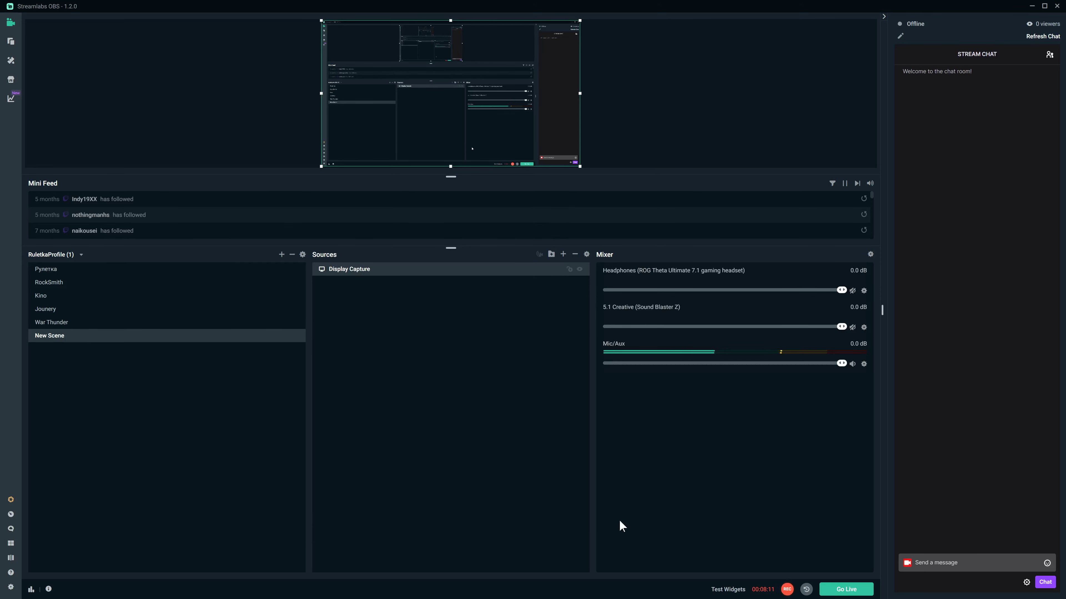